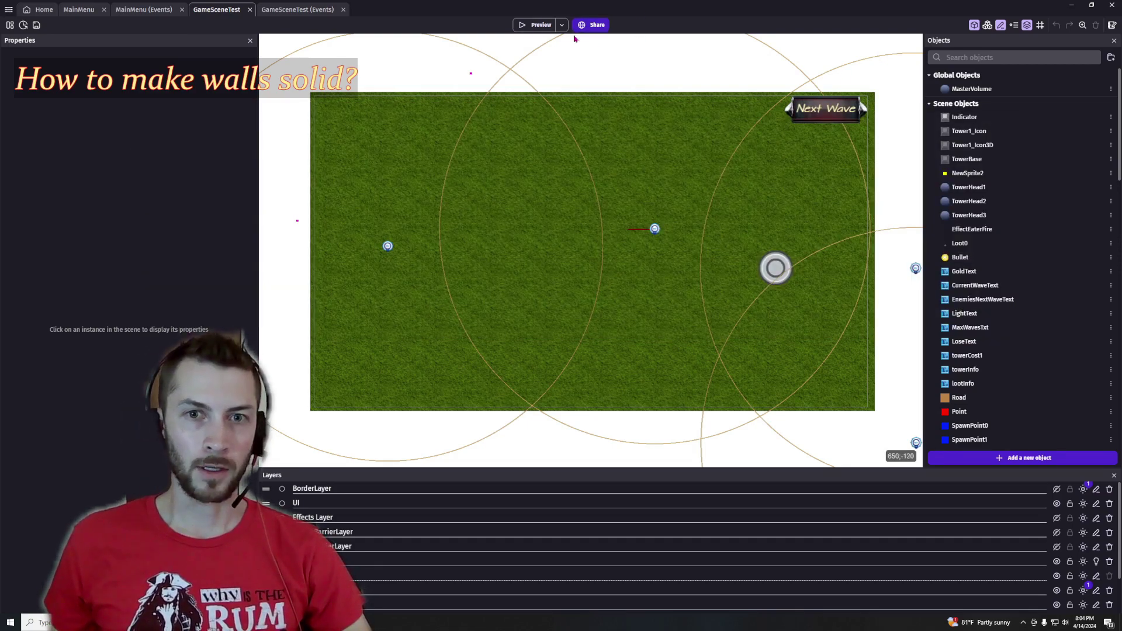
- Run a fullscreen test preview, send two enemy waves, then close it
click(528, 25)
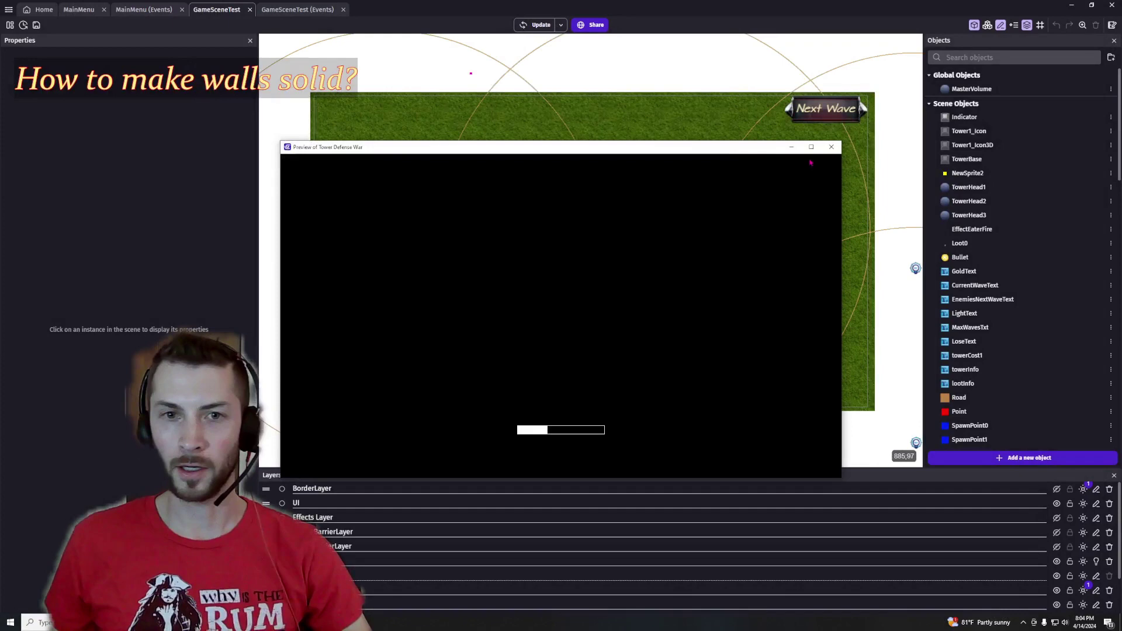
click(811, 147)
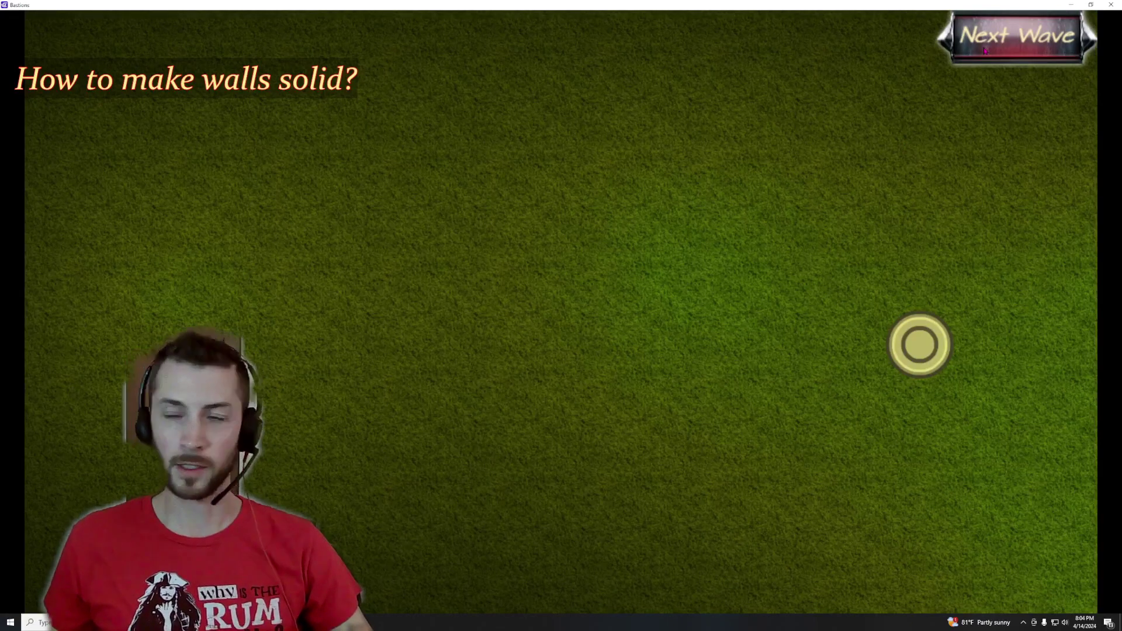
click(985, 52)
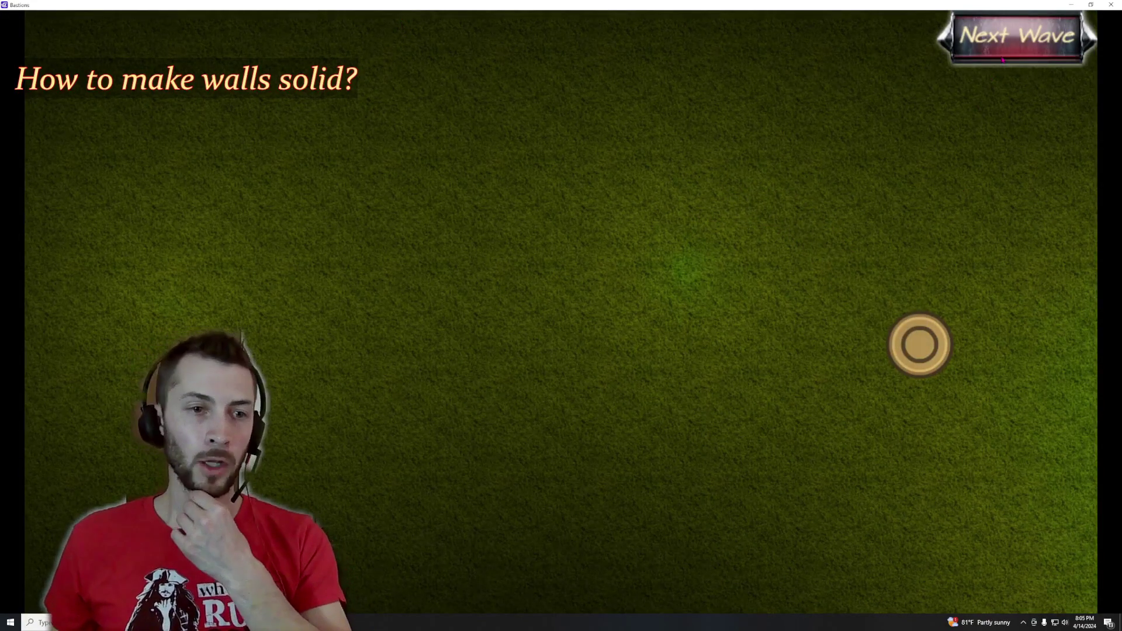
click(1002, 59)
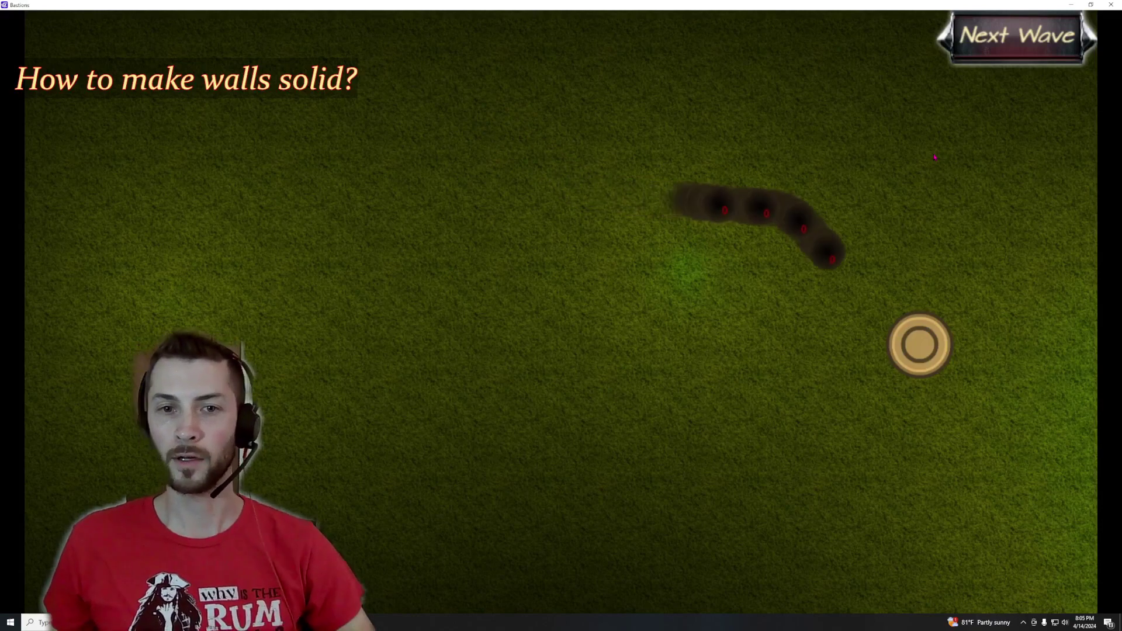
click(1111, 4)
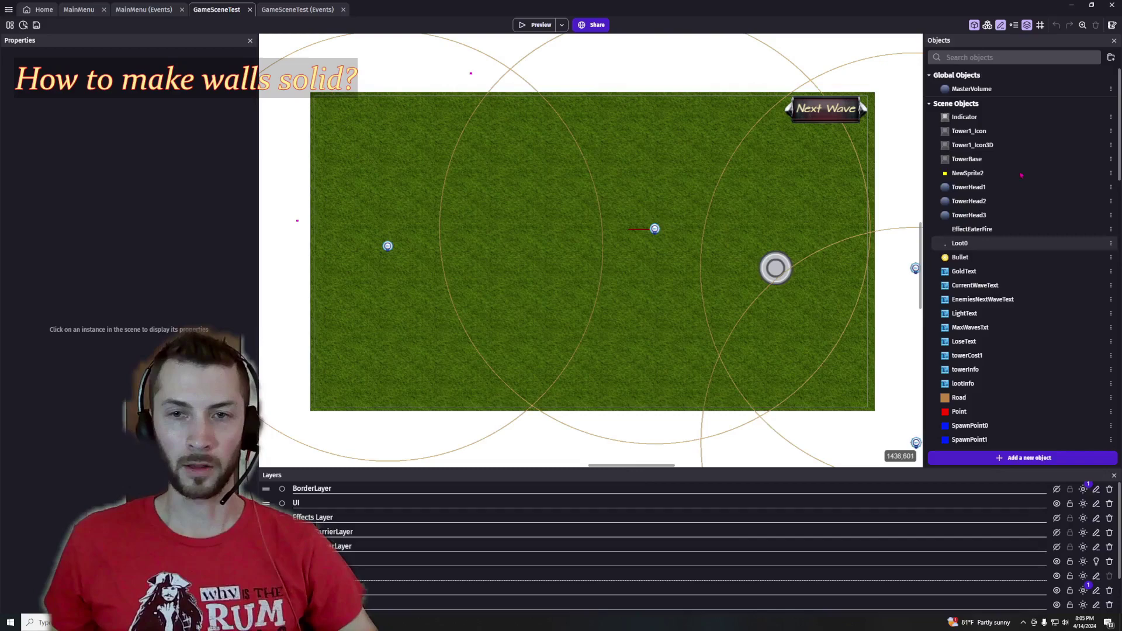
- Make the barrier layer visible and select the middle EnemyBarrier wall at X 315, Y 248
click(1027, 24)
click(1027, 25)
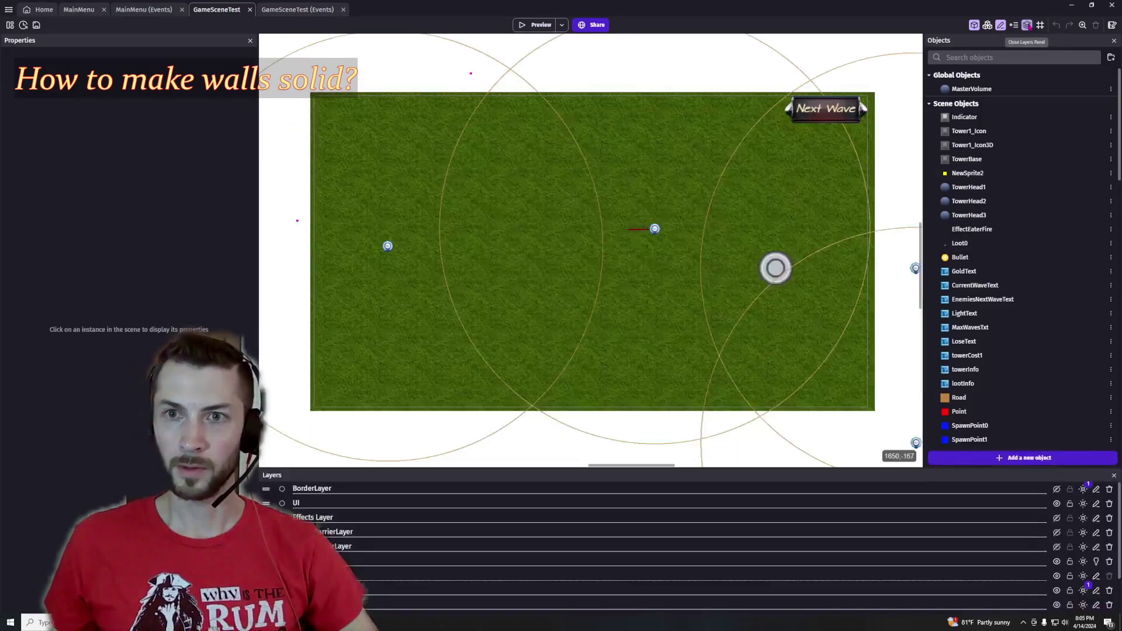
click(1027, 24)
click(1027, 25)
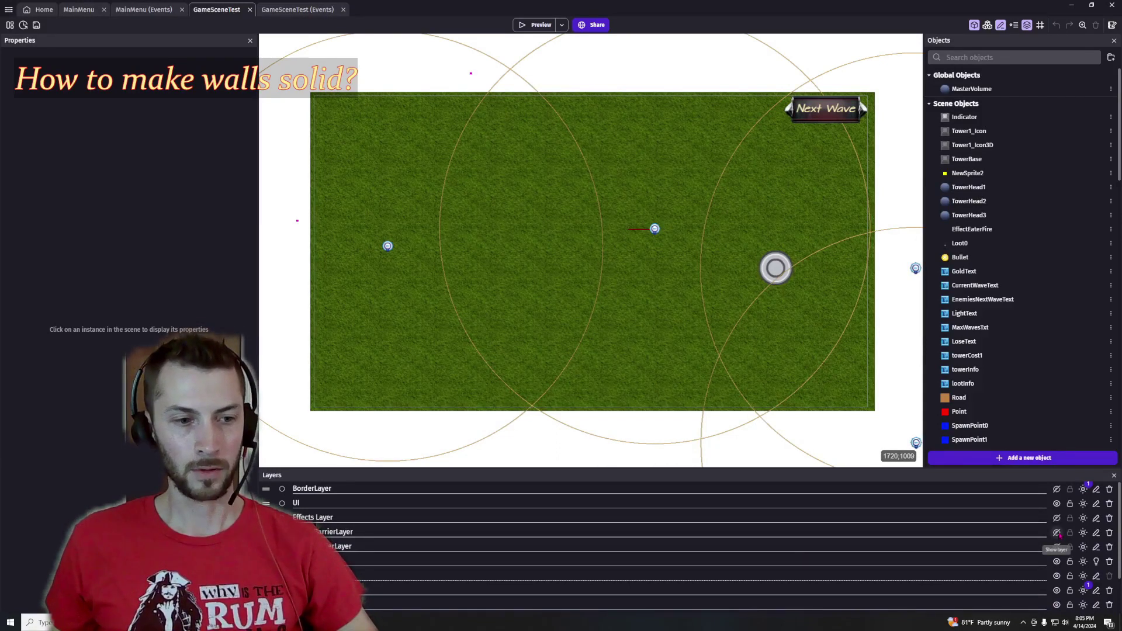
click(1057, 533)
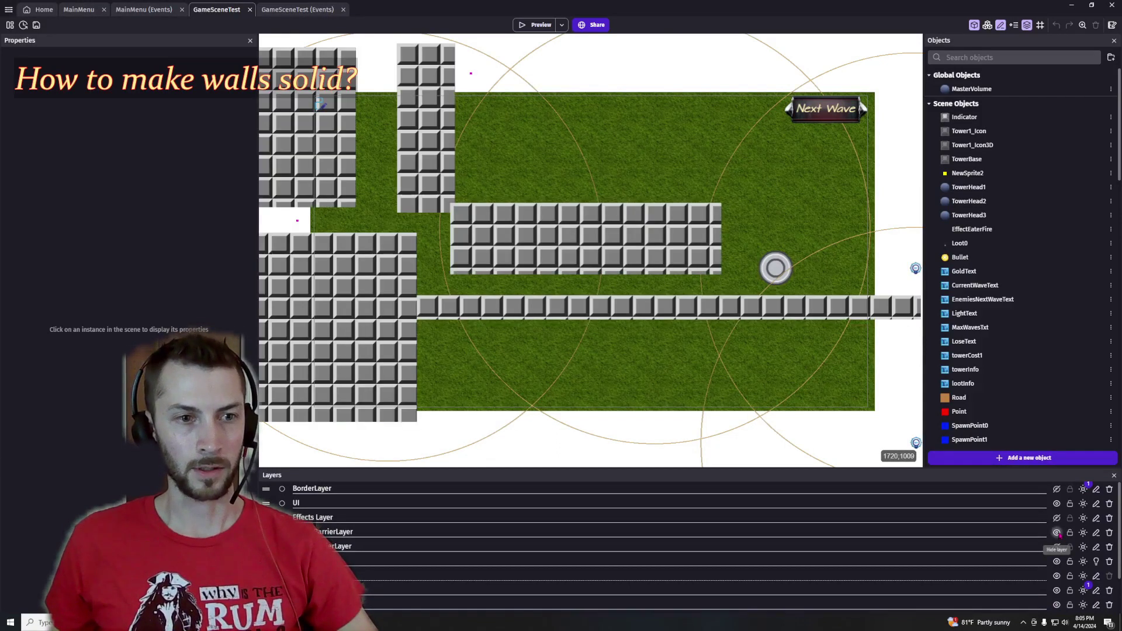
click(652, 251)
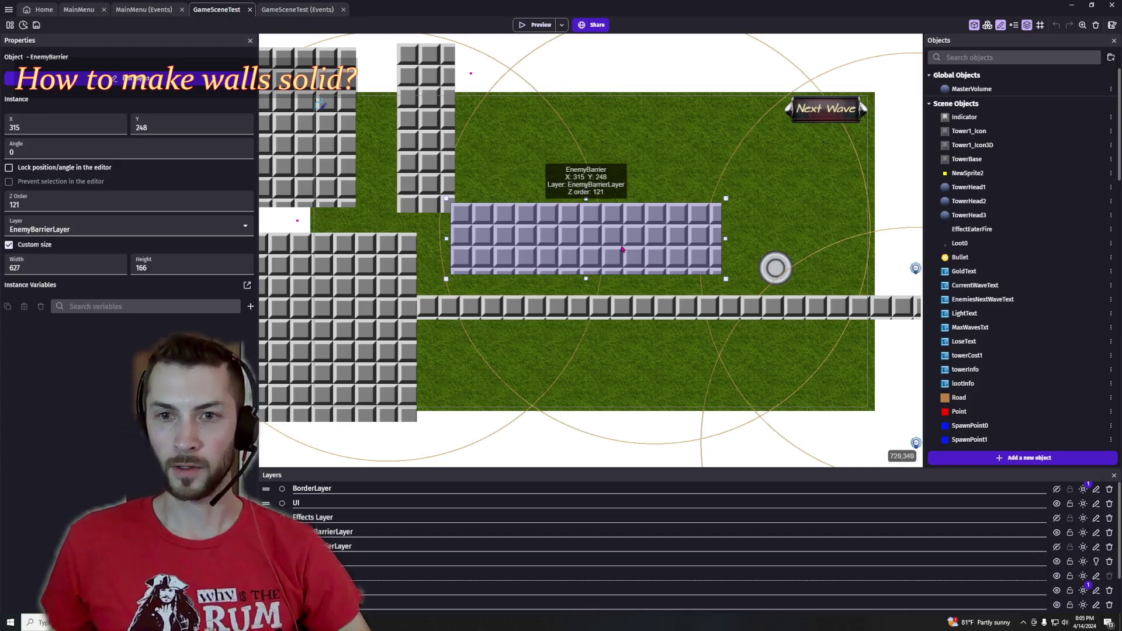
scroll(1000, 391, down, 10)
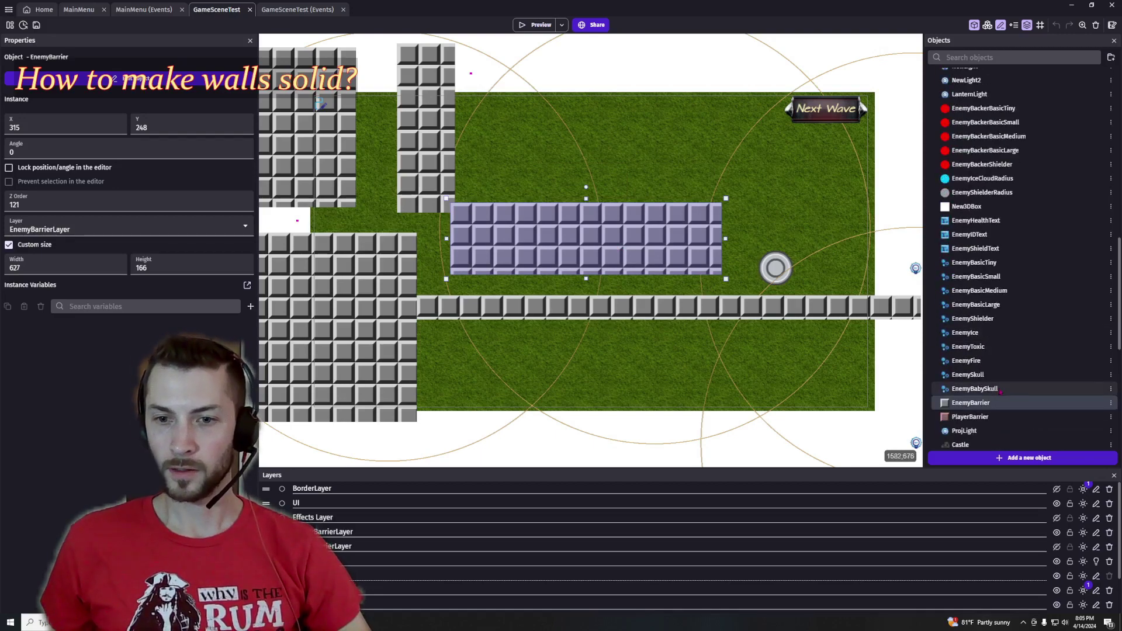
double_click(971, 402)
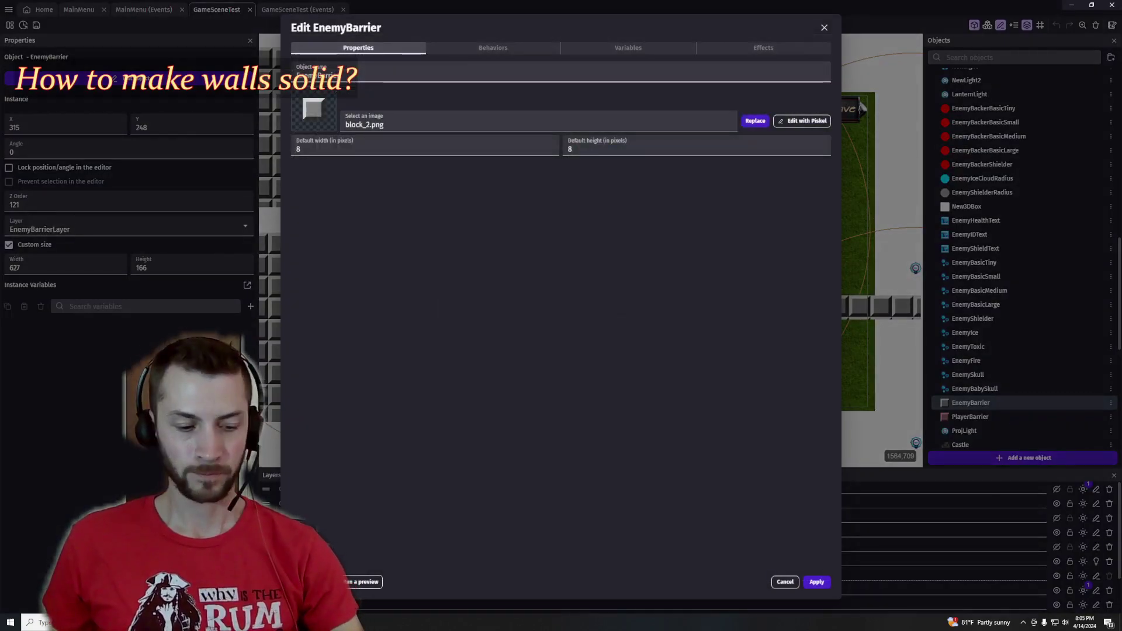
key(alt+Tab)
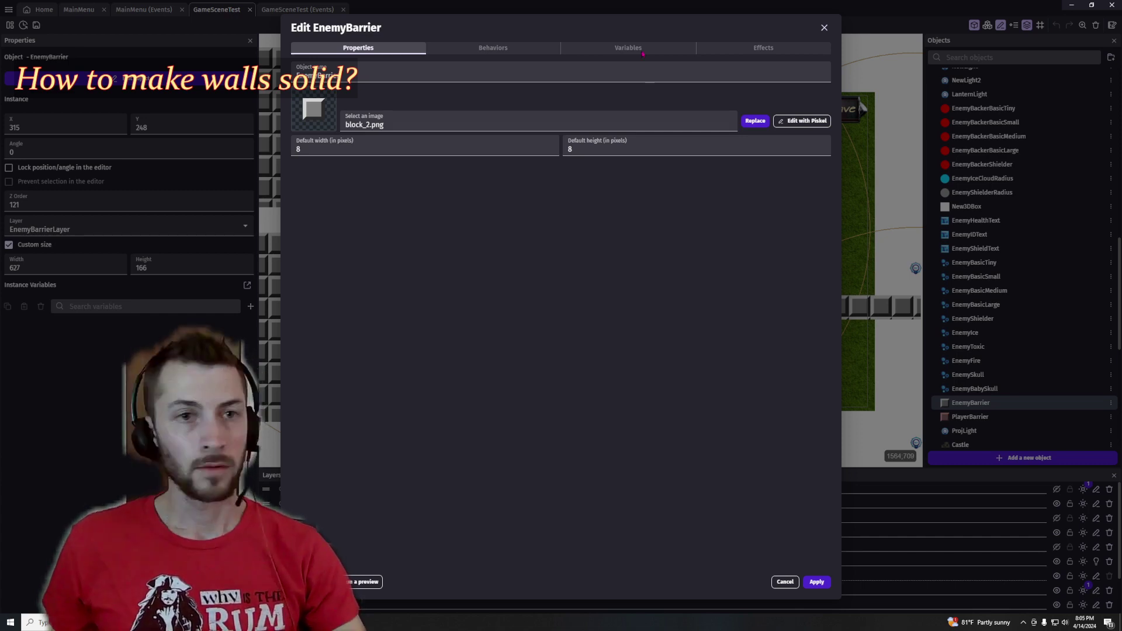
click(508, 51)
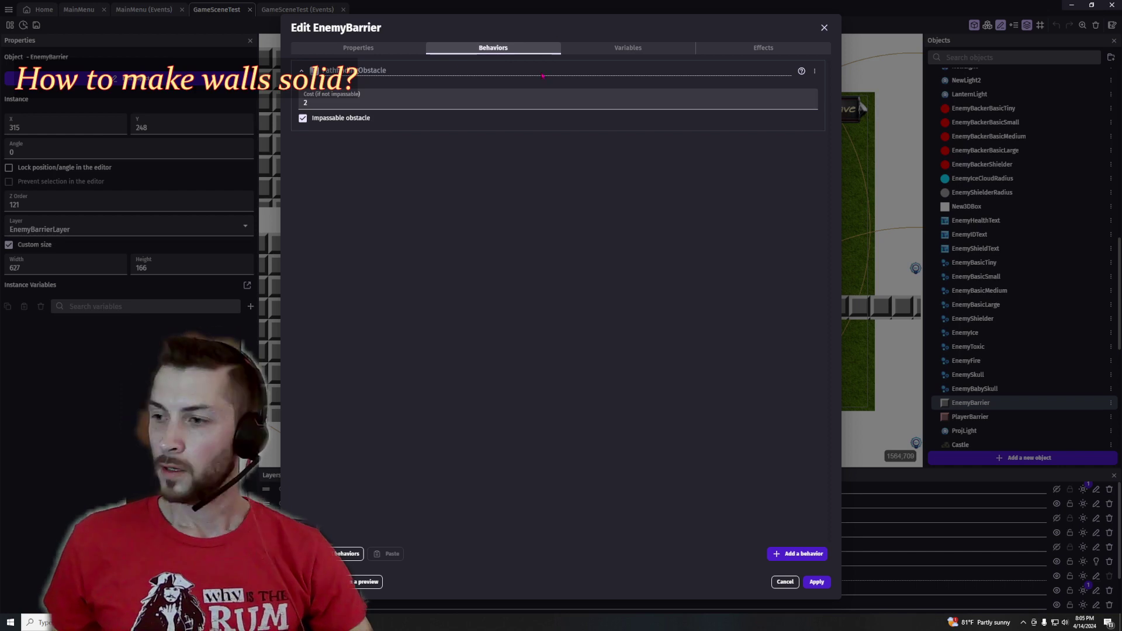
key(alt+Tab)
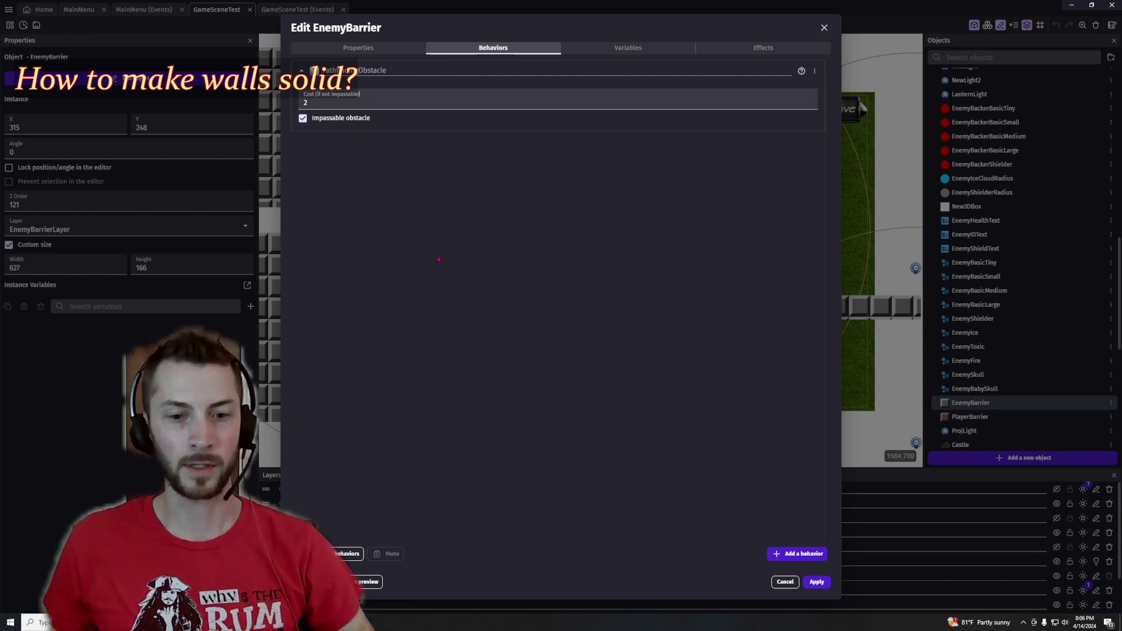
click(816, 582)
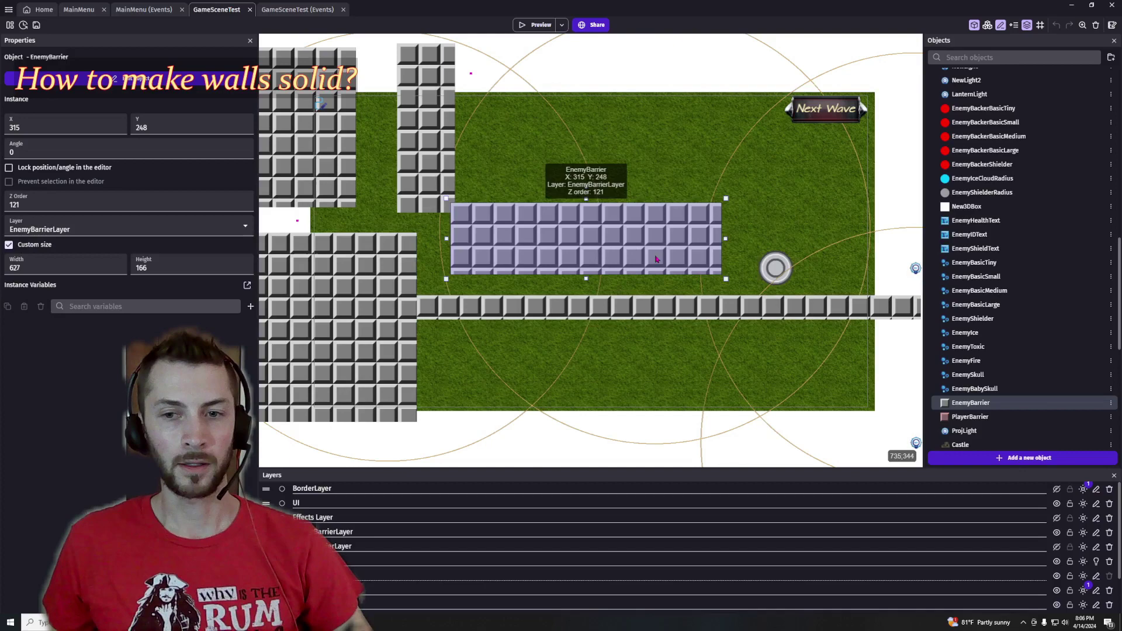
scroll(1014, 236, up, 4)
scroll(1014, 236, up, 3)
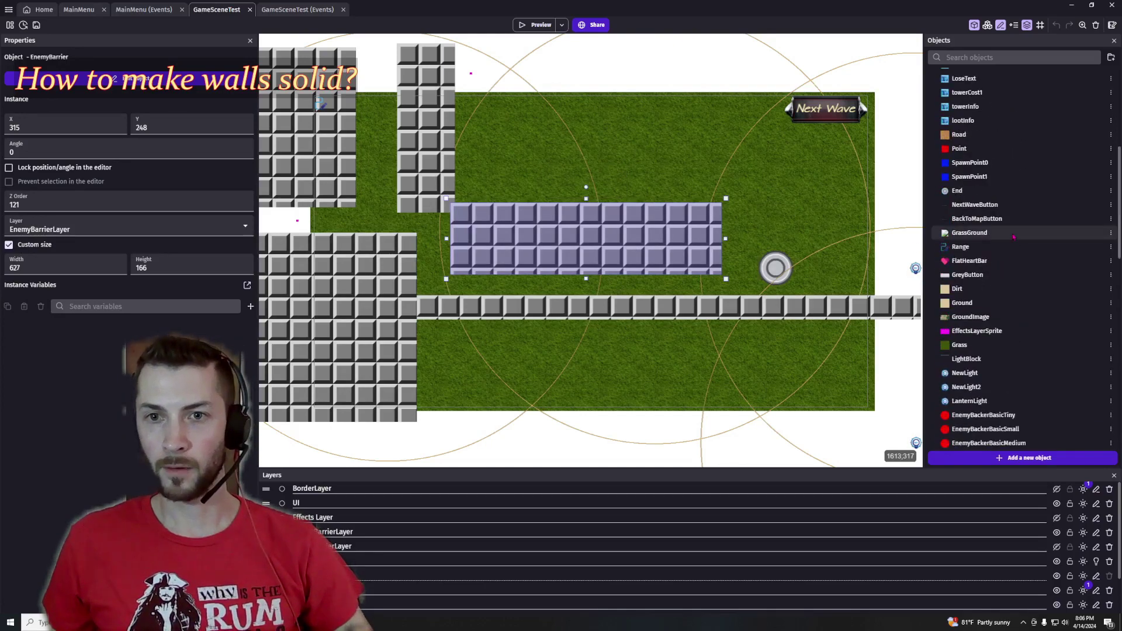
double_click(1026, 355)
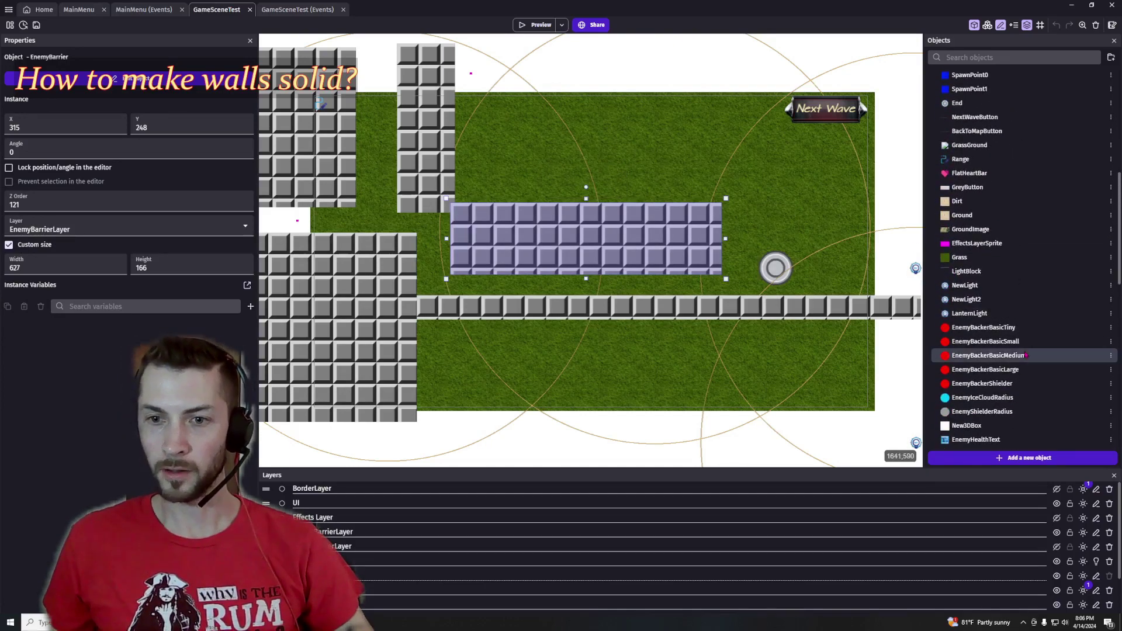
click(520, 52)
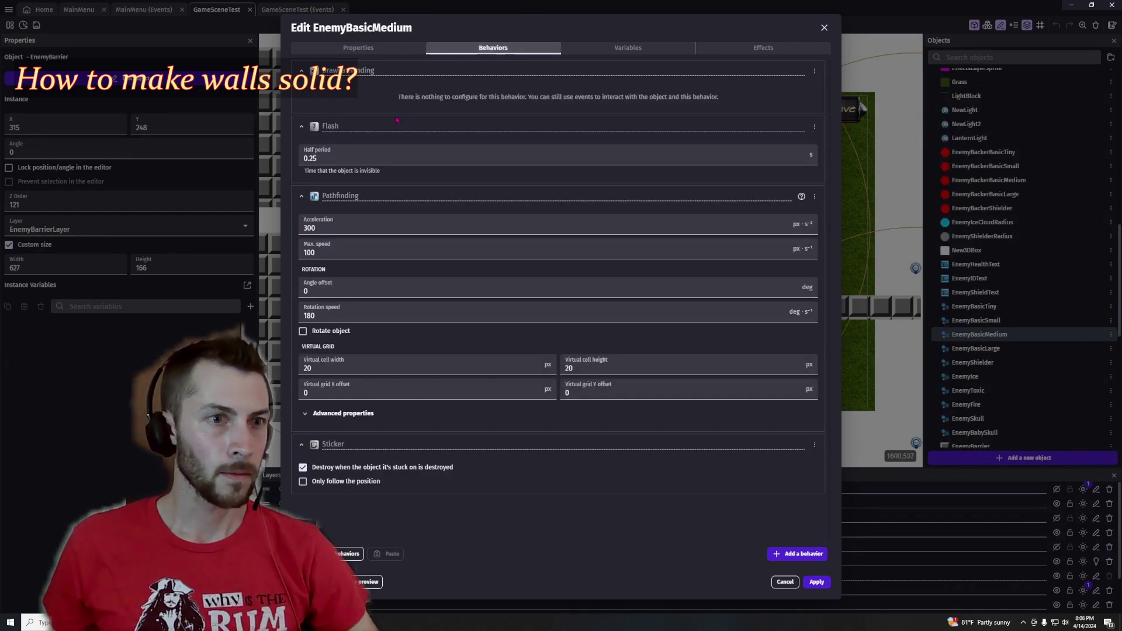
click(301, 126)
click(301, 71)
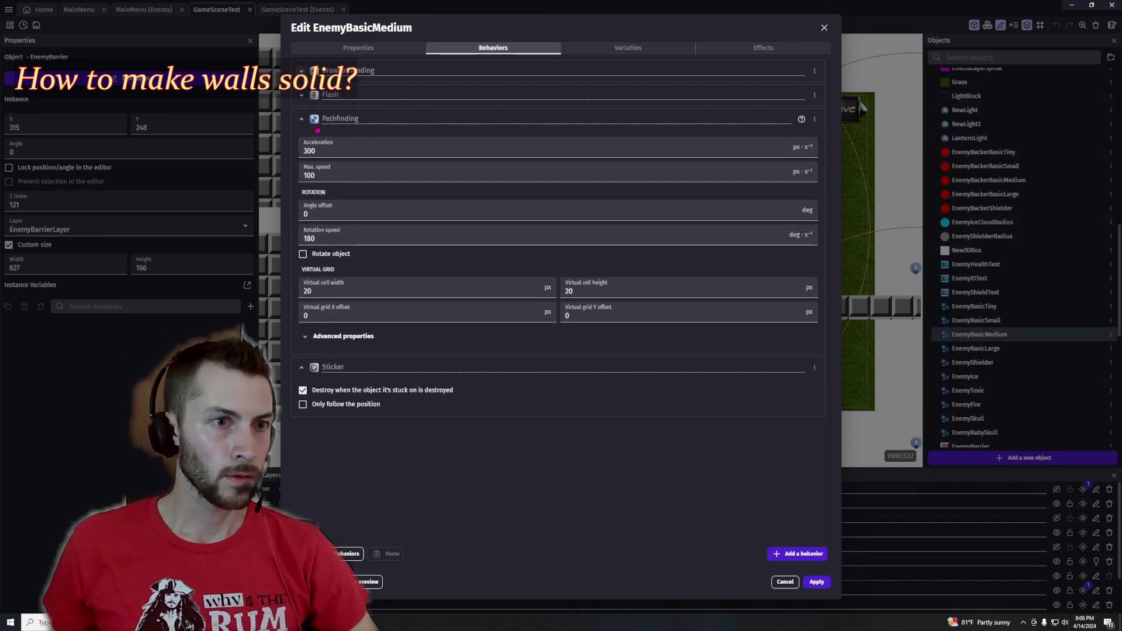
click(301, 118)
click(302, 143)
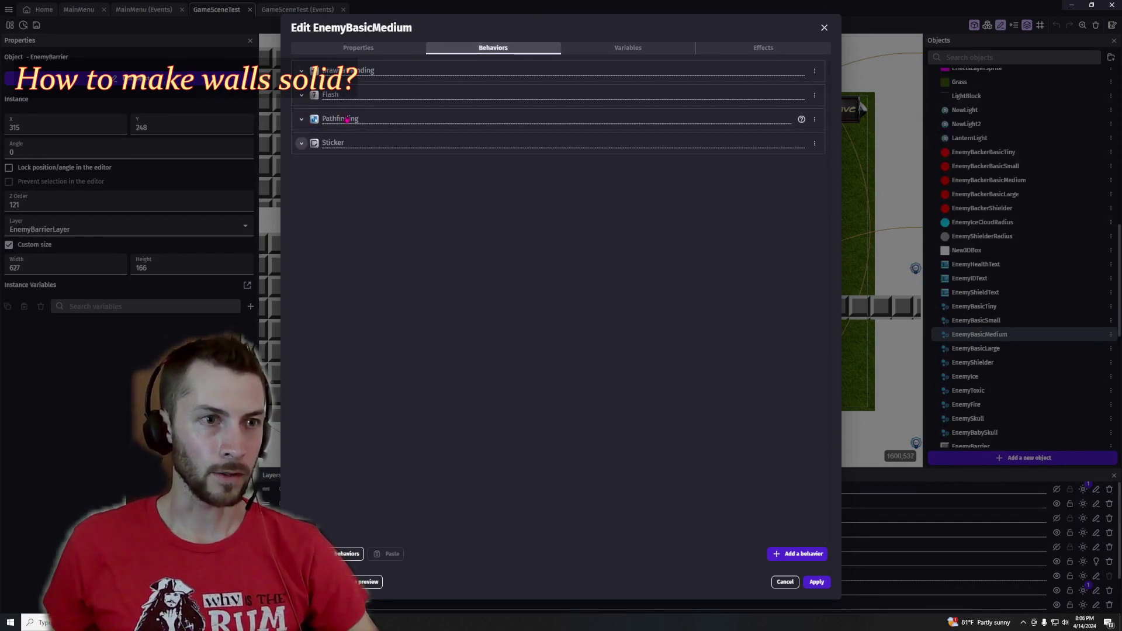
click(301, 119)
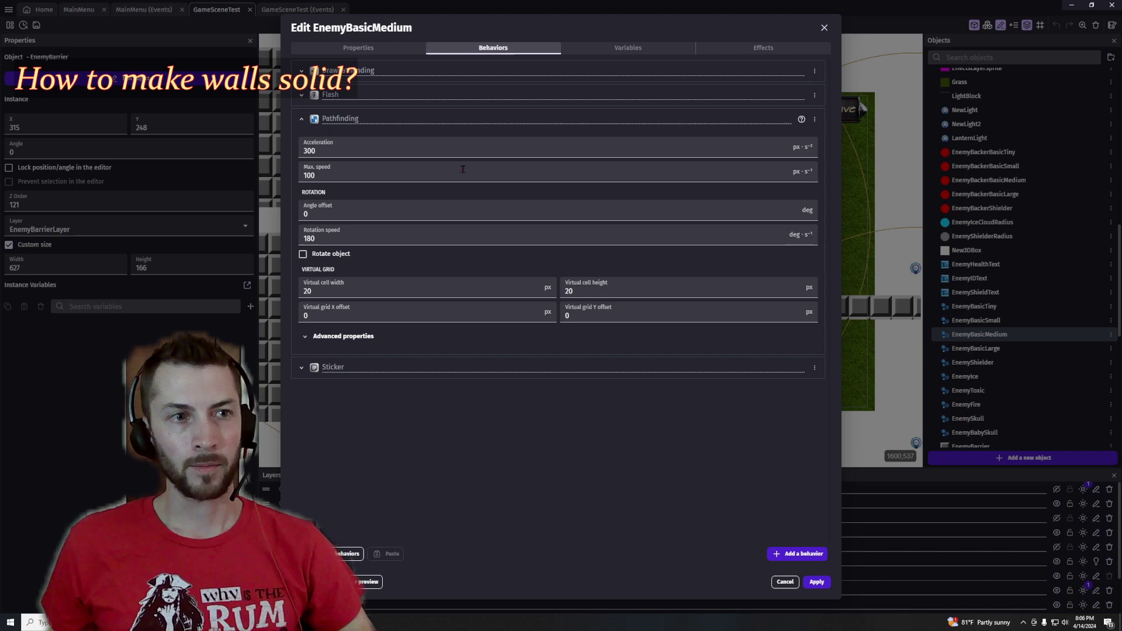
click(301, 120)
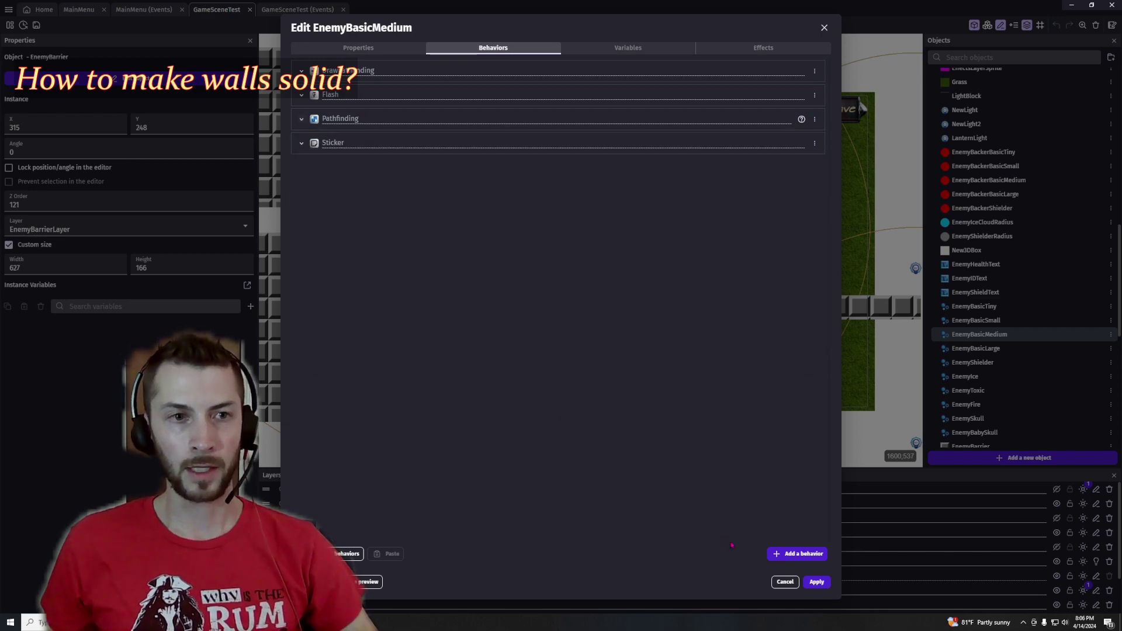
click(812, 583)
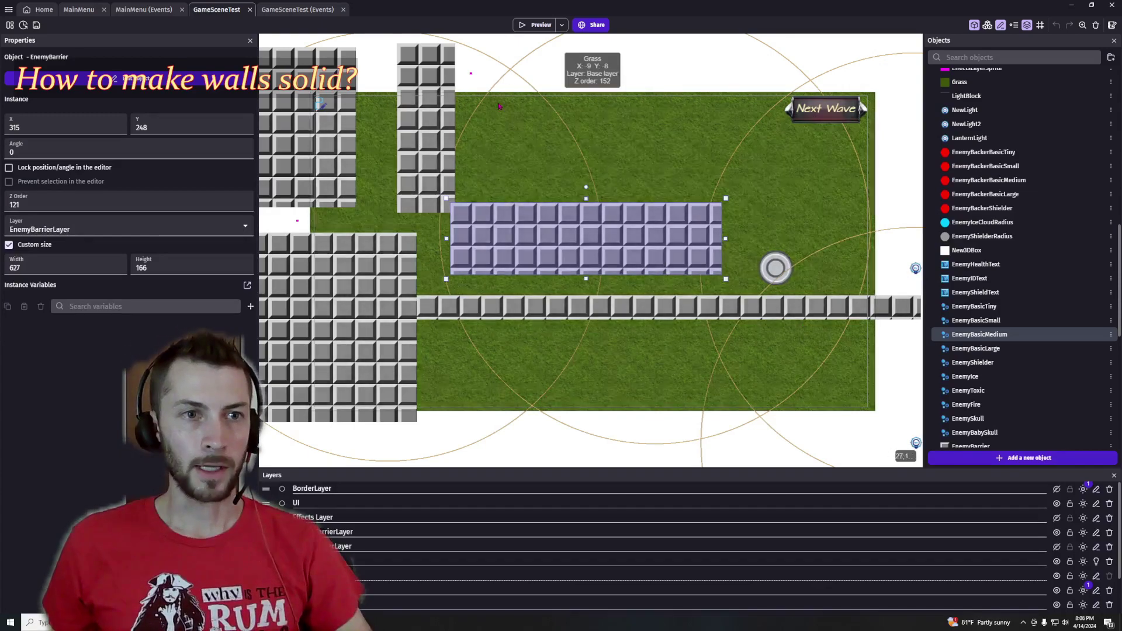
scroll(485, 73, up, 5)
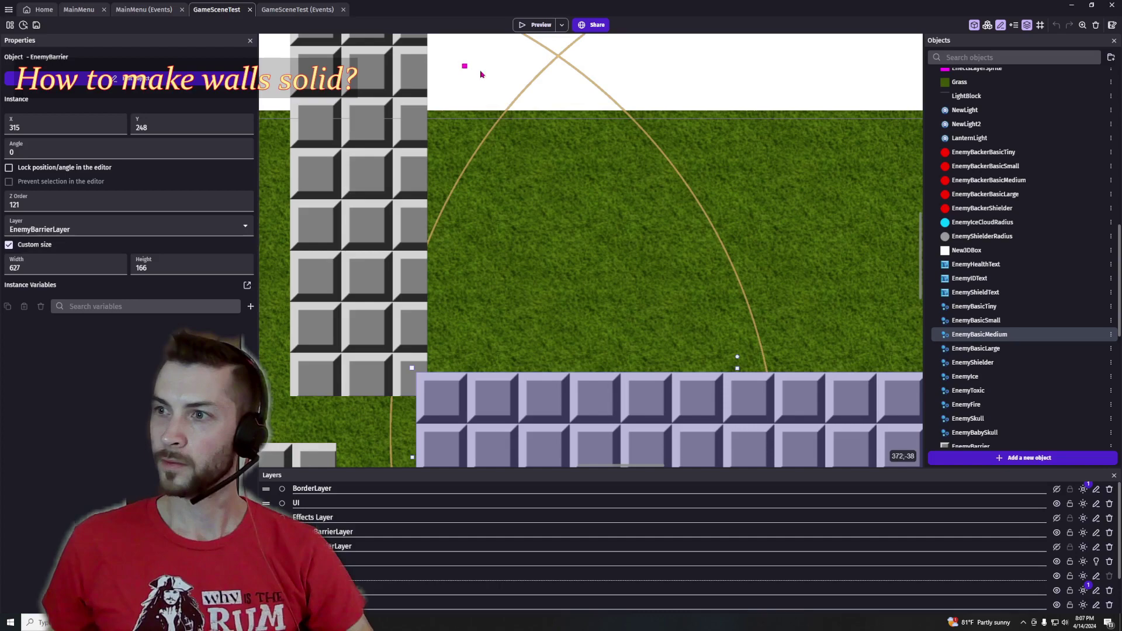
middle_drag(485, 88, 679, 116)
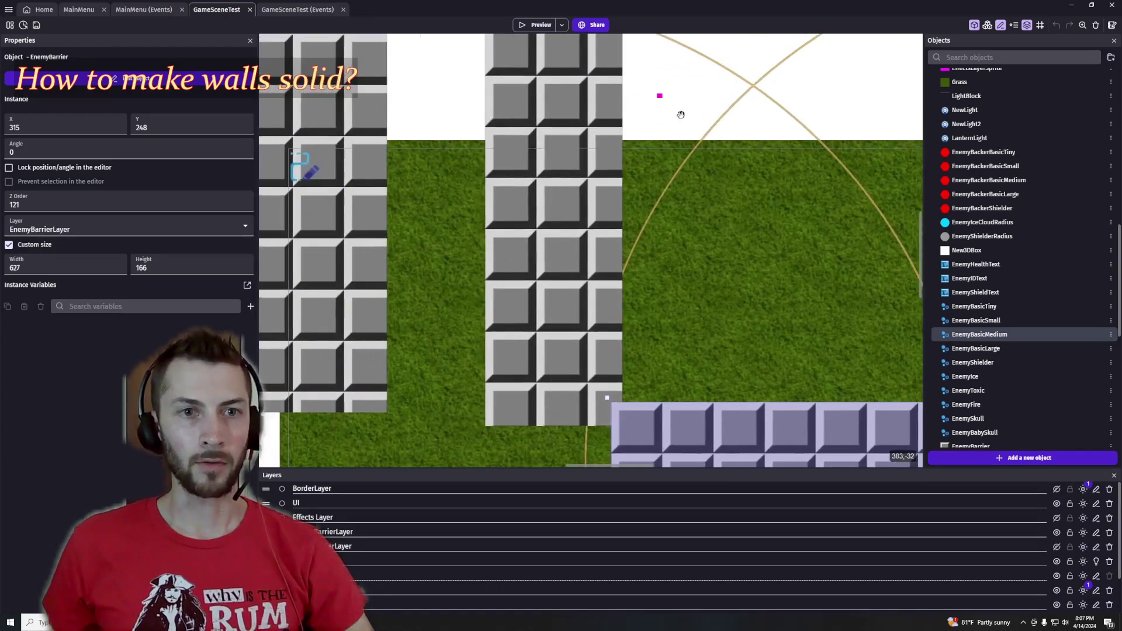
drag(661, 97, 434, 96)
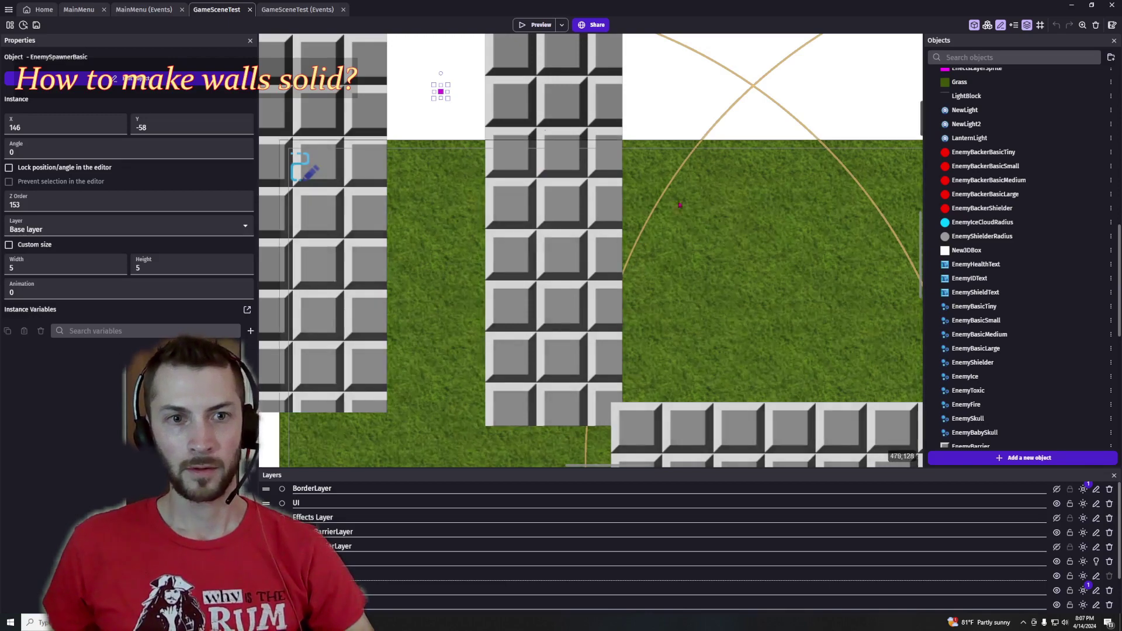
scroll(441, 251, down, 5)
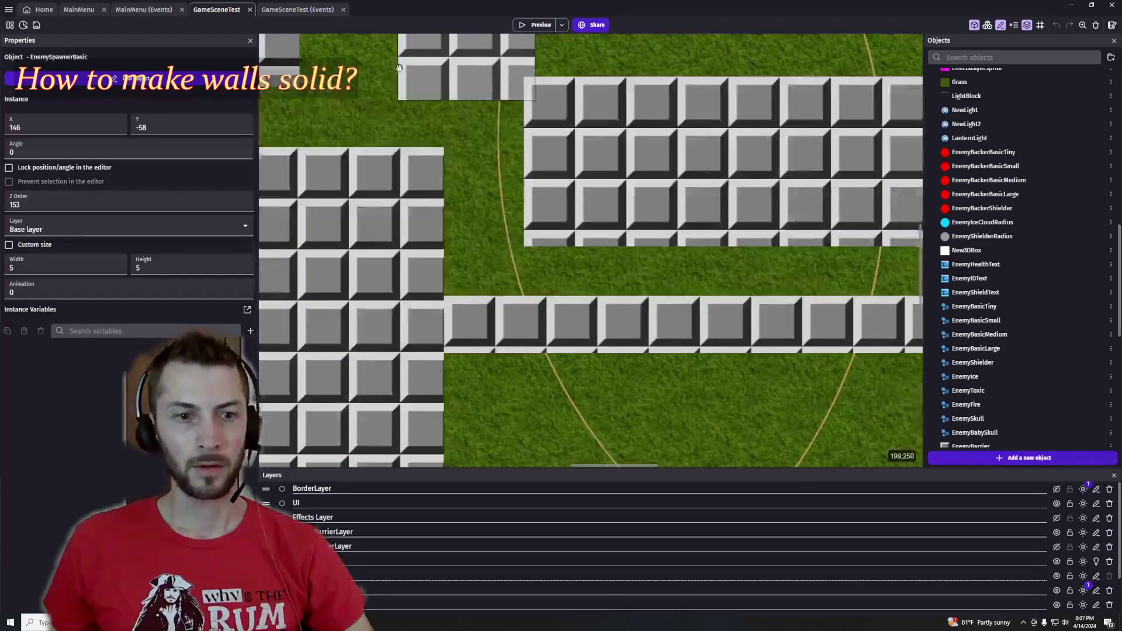
scroll(532, 198, up, 3)
scroll(532, 199, left, 2)
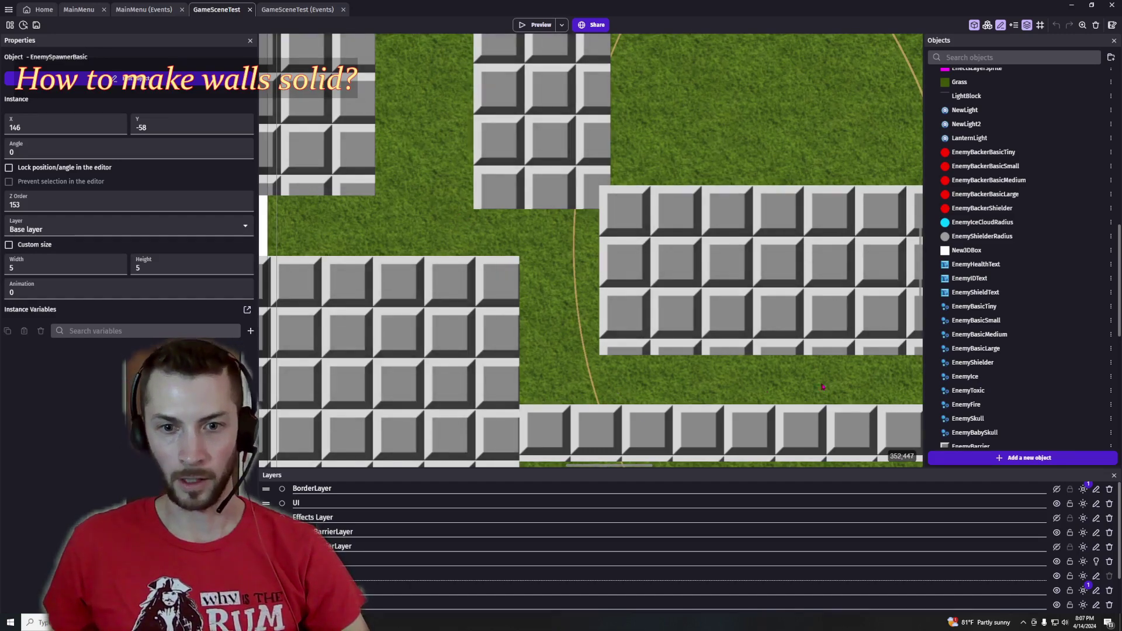
click(518, 28)
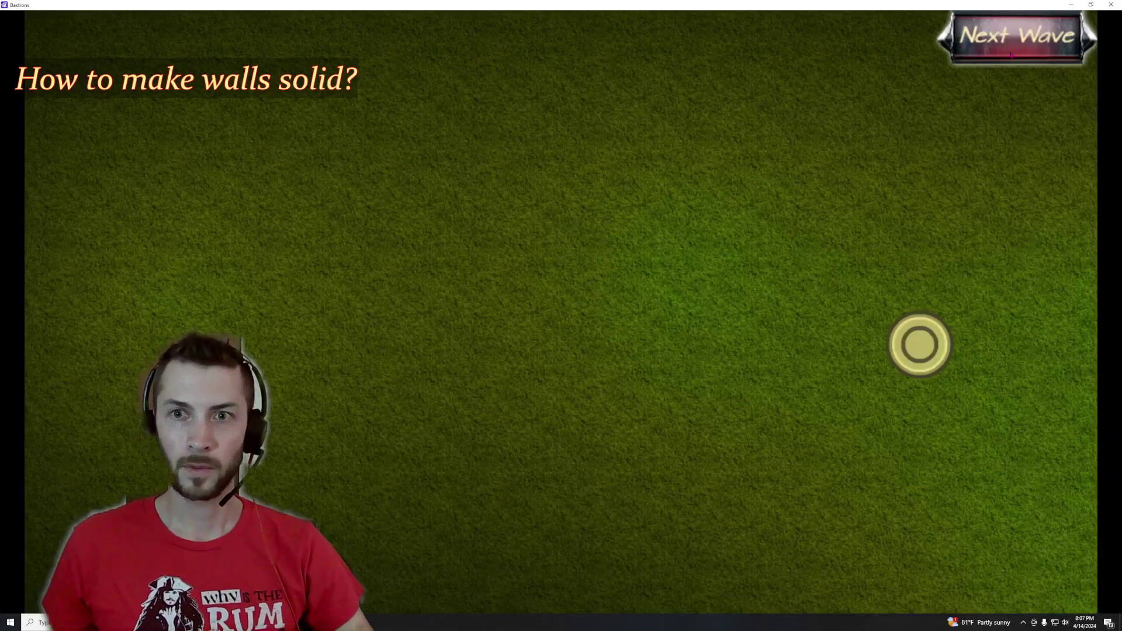
click(1011, 54)
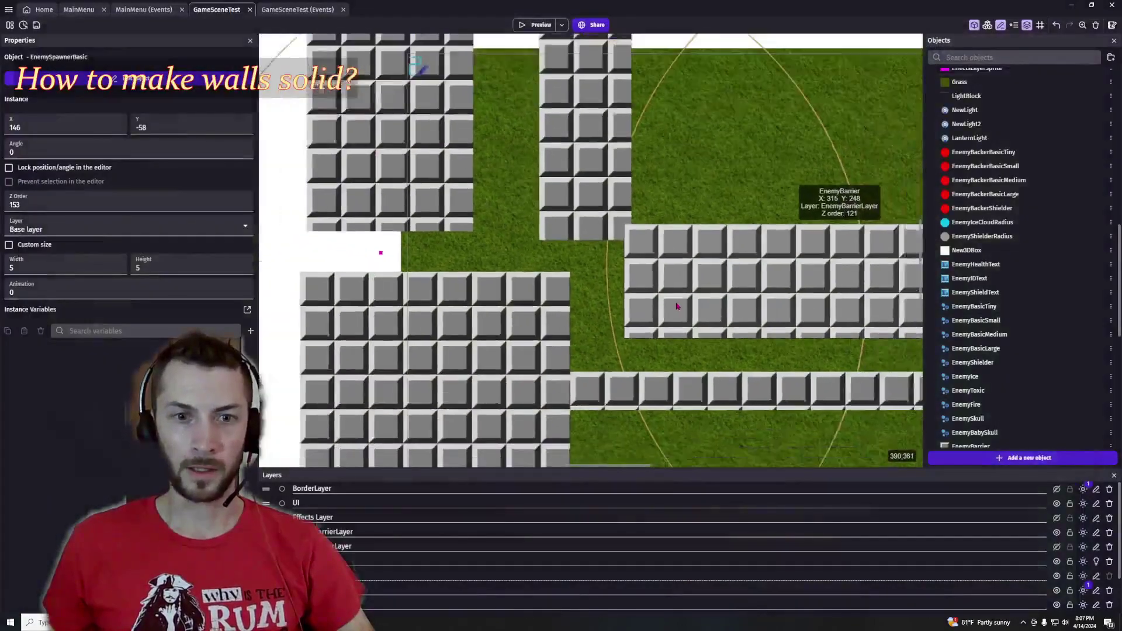
- Thin an EnemyBarrier wall to height 47, rotate it vertical, and place it on the right edge
click(676, 306)
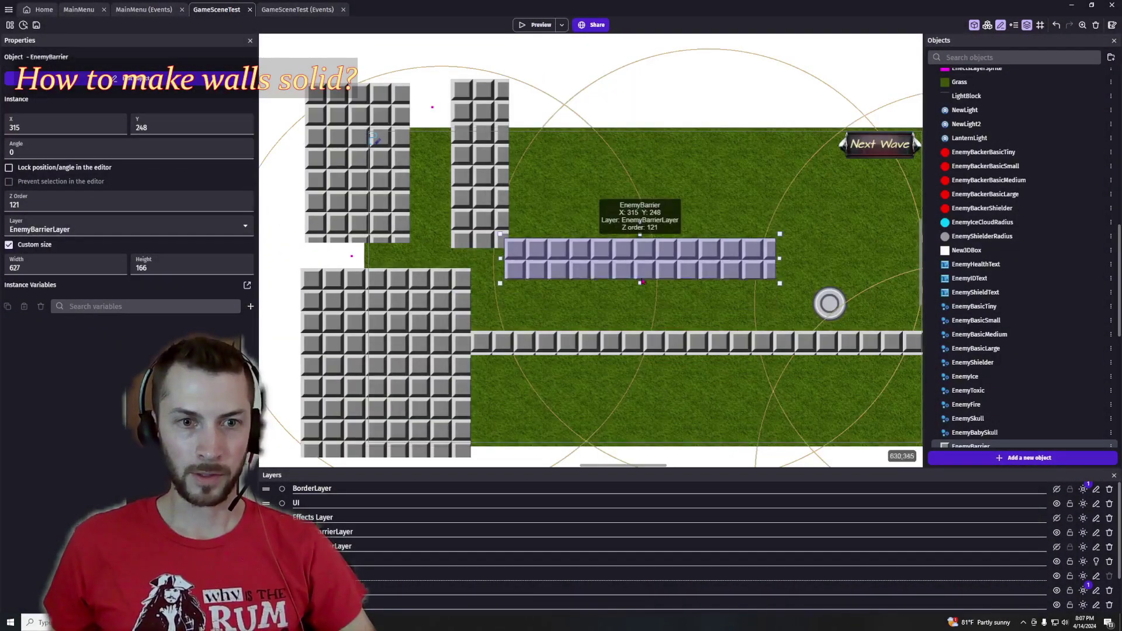
drag(641, 282, 641, 259)
drag(640, 181, 670, 234)
middle_drag(670, 234, 593, 198)
drag(588, 220, 876, 200)
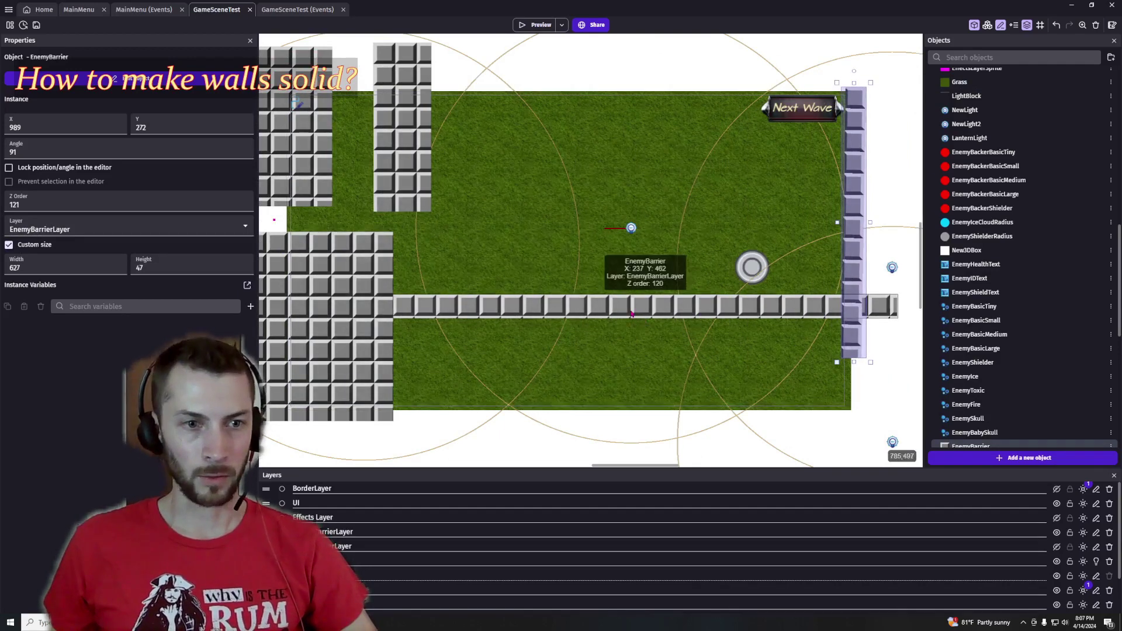
- Move a wall to the bottom edge, stretch the right wall, and raise a tall 134 by 678 middle wall
drag(632, 314, 580, 409)
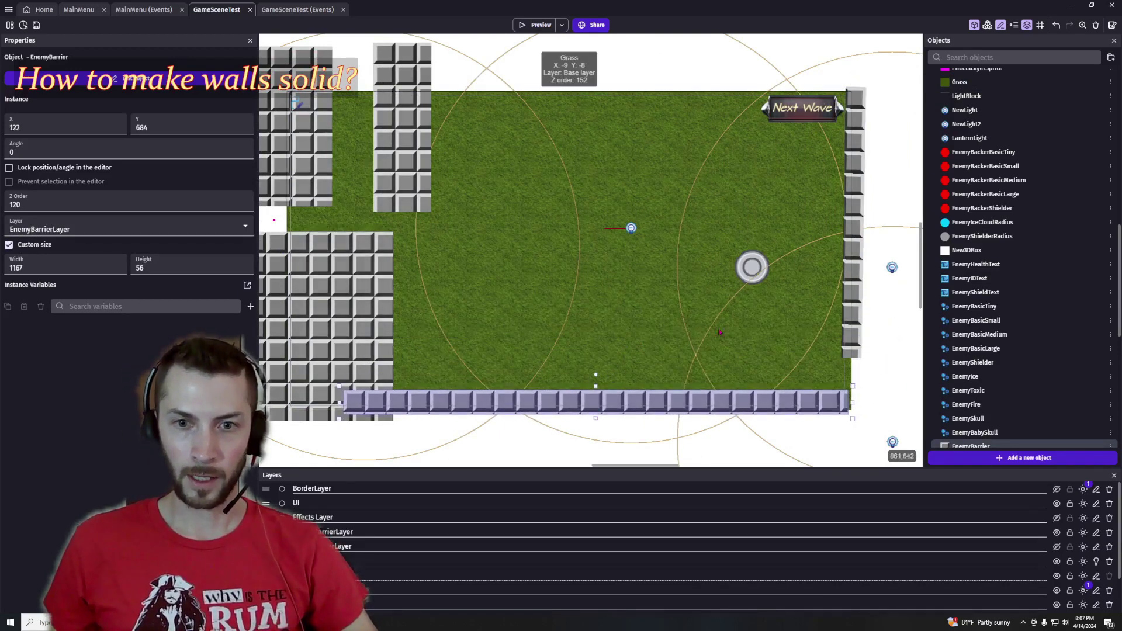
drag(854, 233, 853, 289)
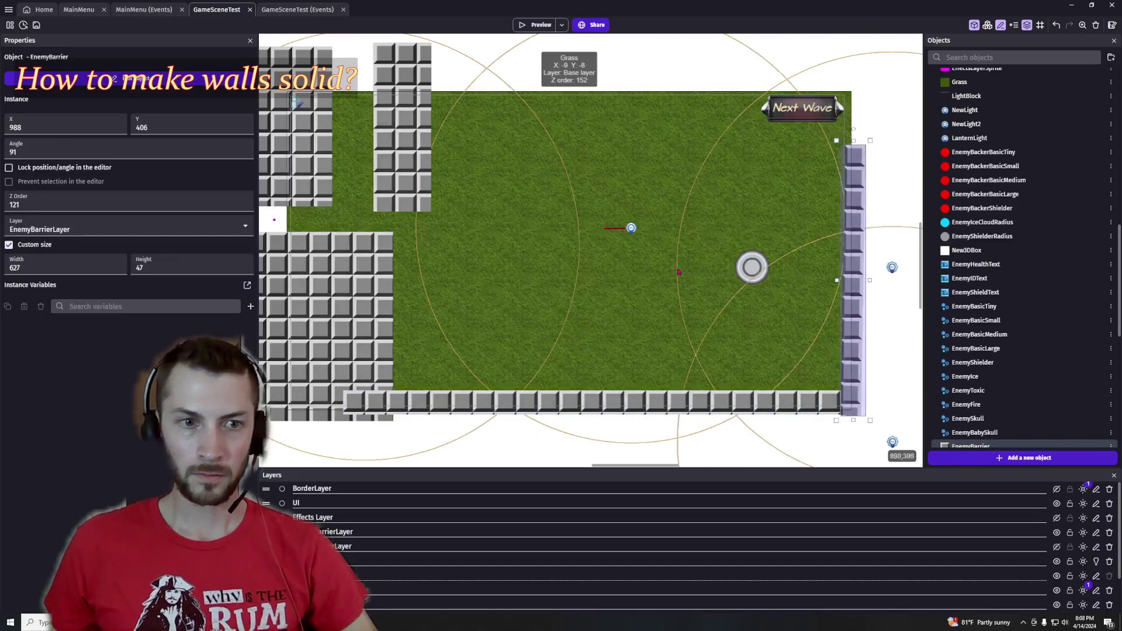
scroll(760, 192, up, 1)
drag(866, 146, 868, 92)
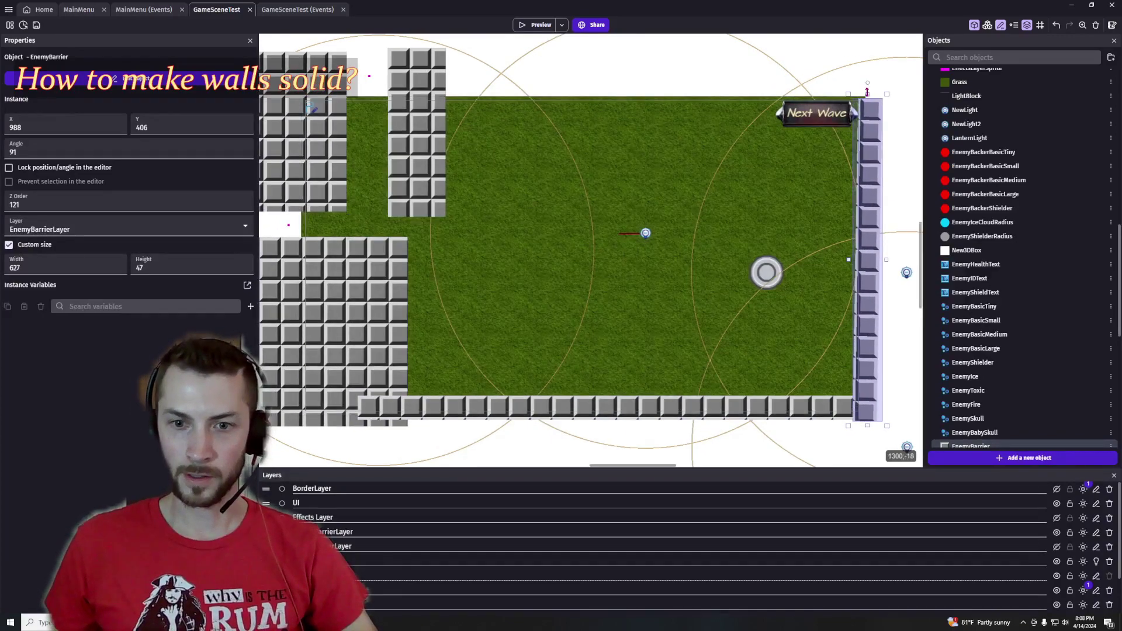
middle_drag(701, 290, 722, 322)
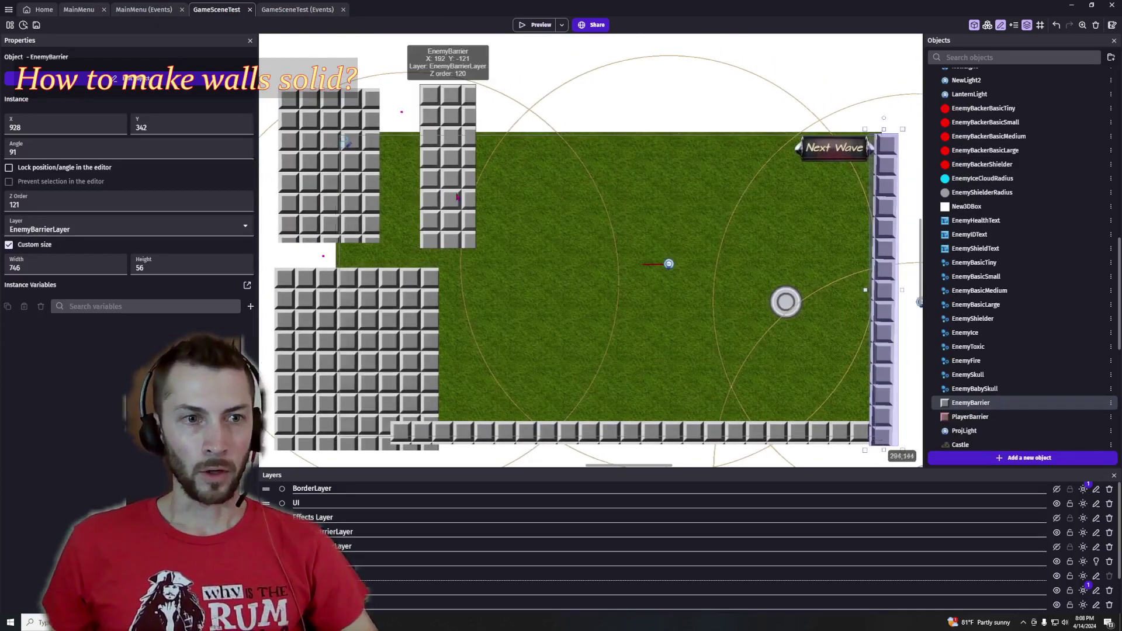
drag(457, 197, 738, 304)
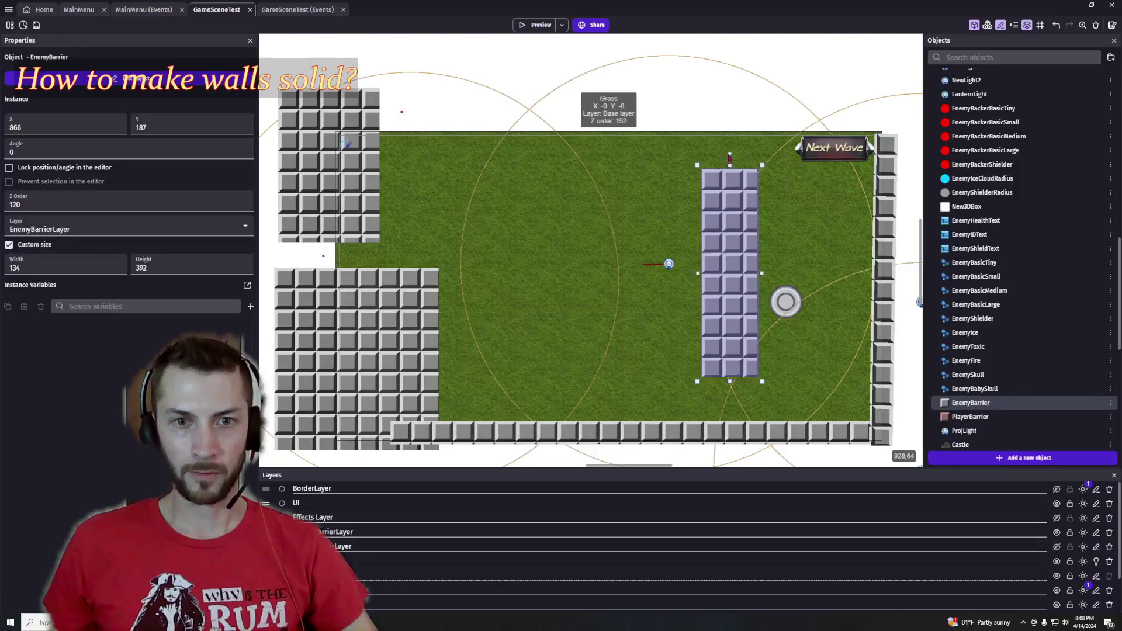
drag(729, 158, 725, 91)
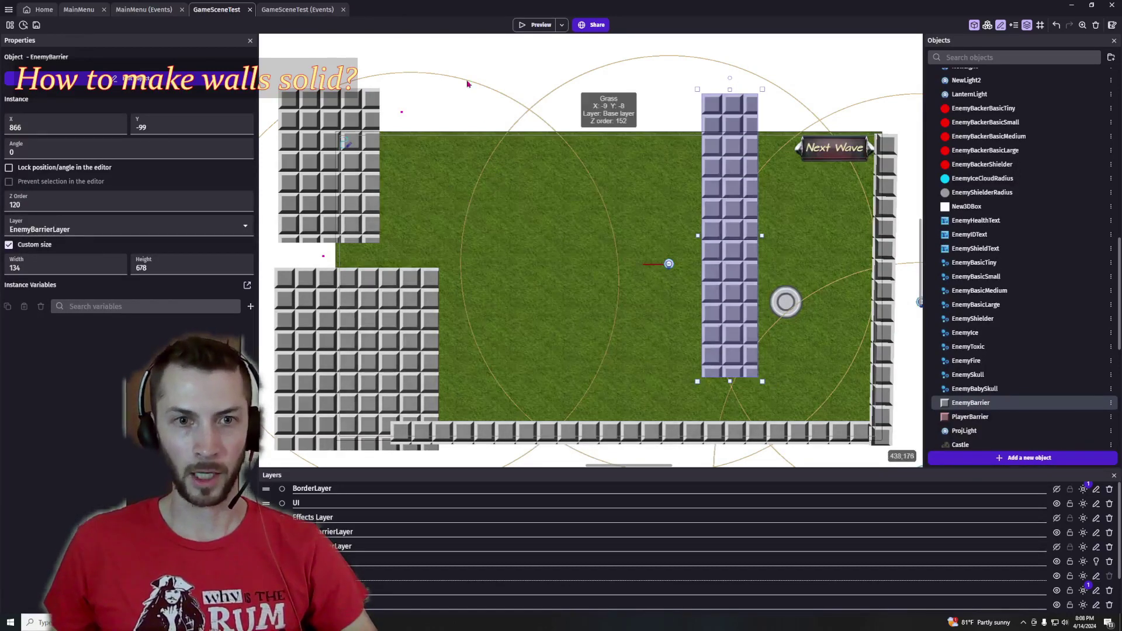
click(536, 25)
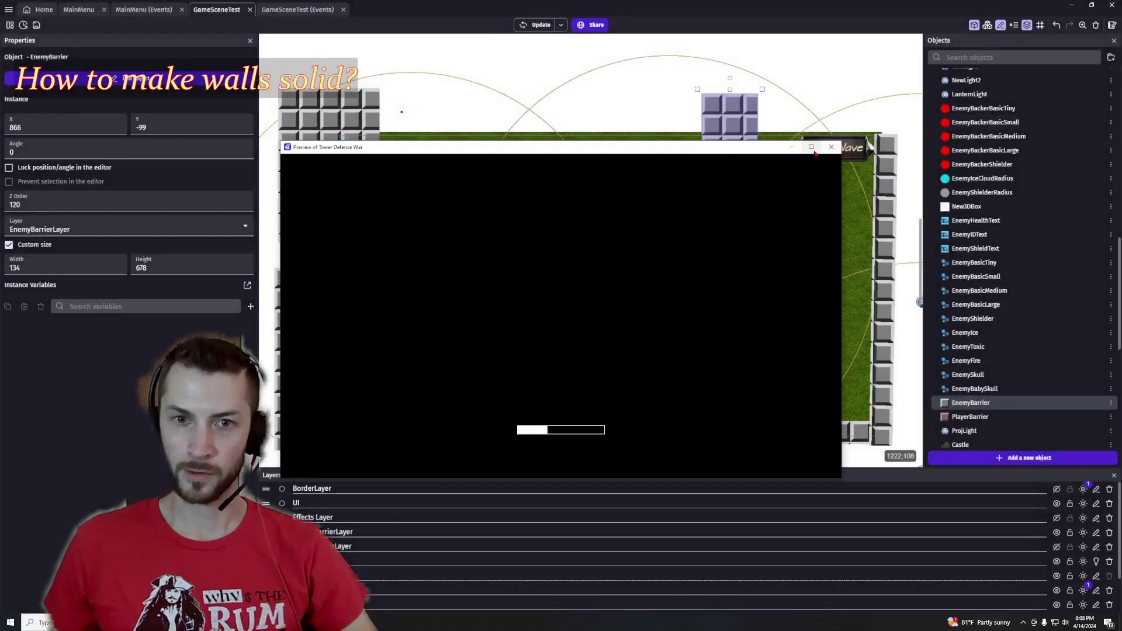
click(812, 148)
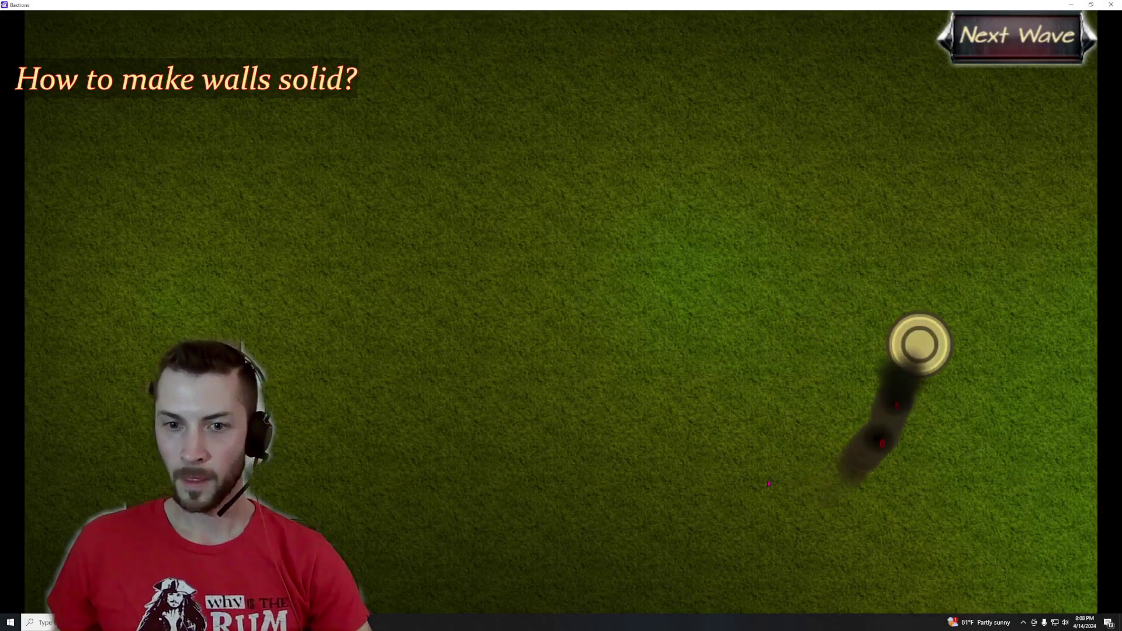
key(alt+F4)
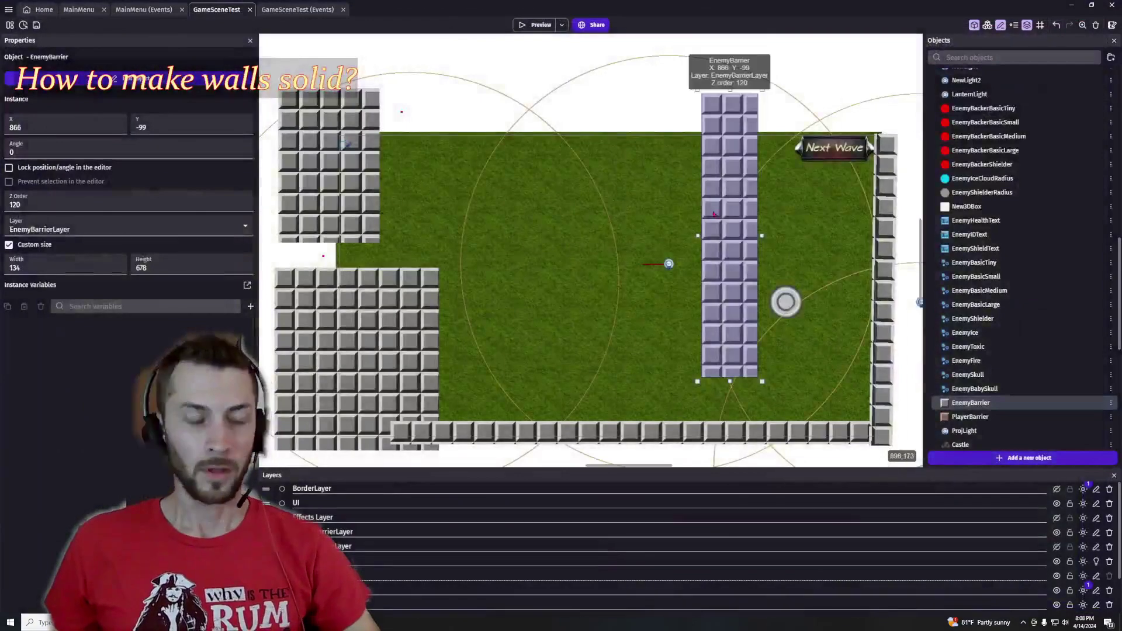
key(alt+Tab)
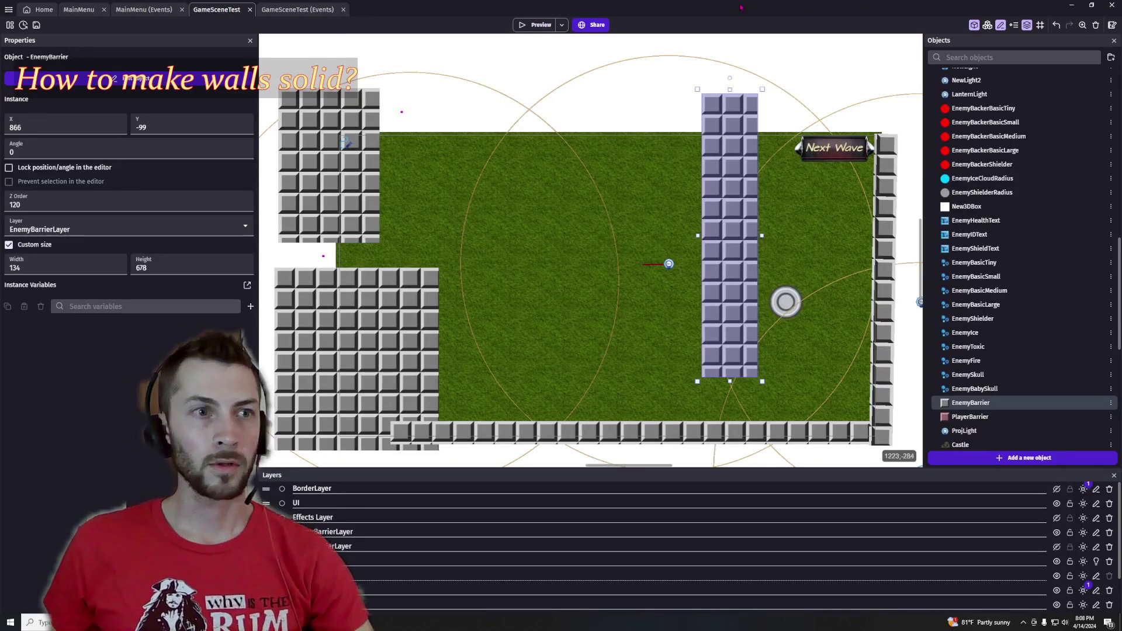
click(278, 11)
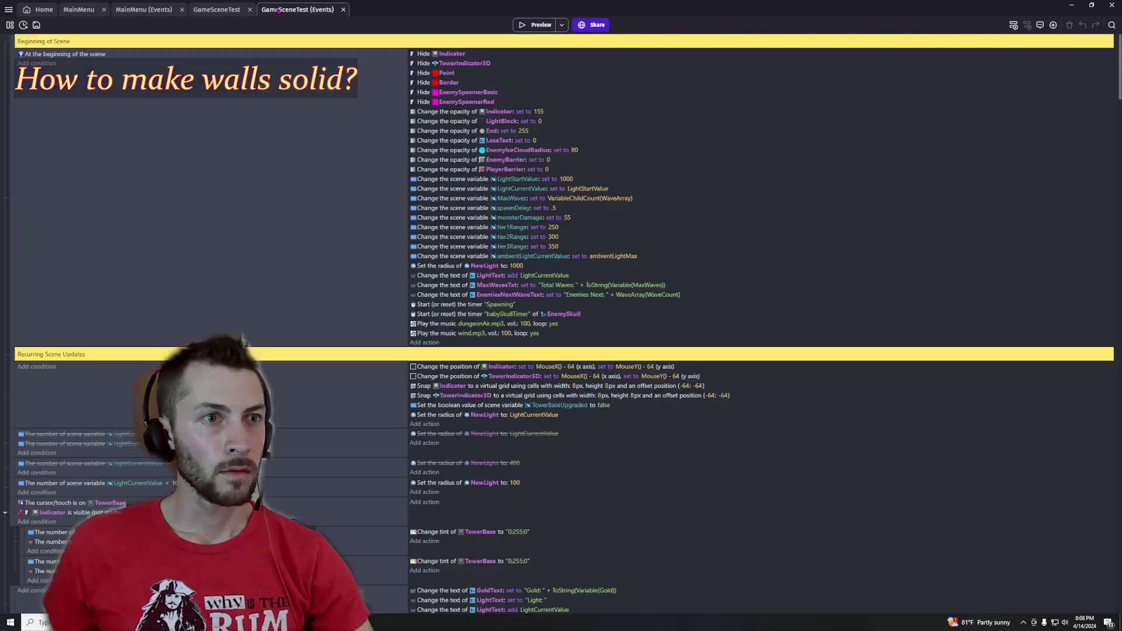
click(222, 10)
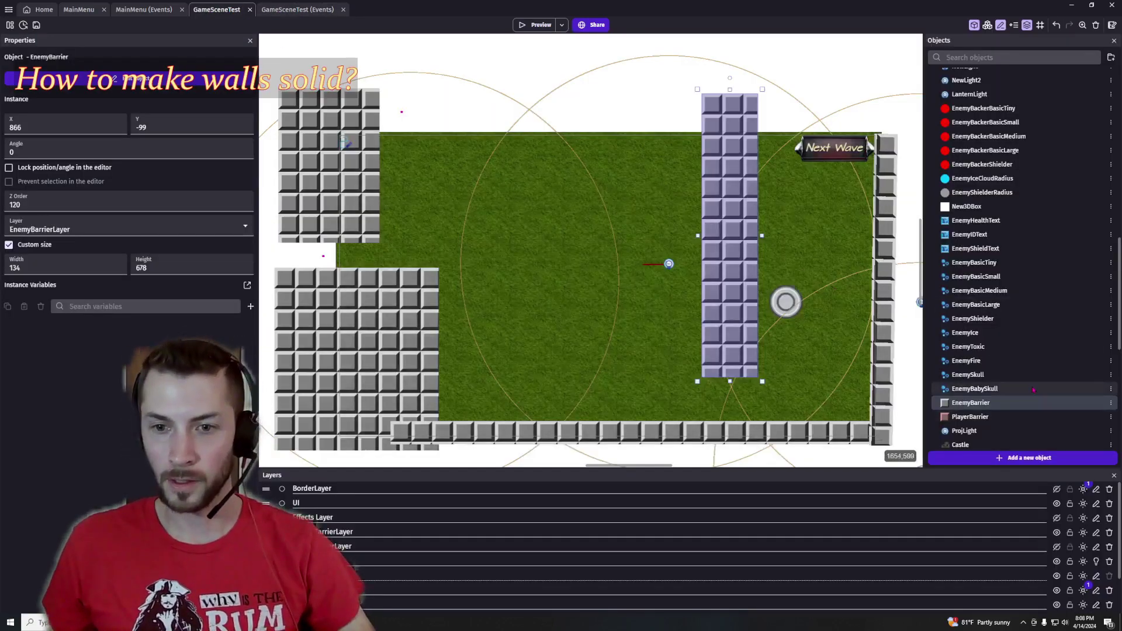
scroll(1033, 390, up, 1)
scroll(1033, 390, up, 10)
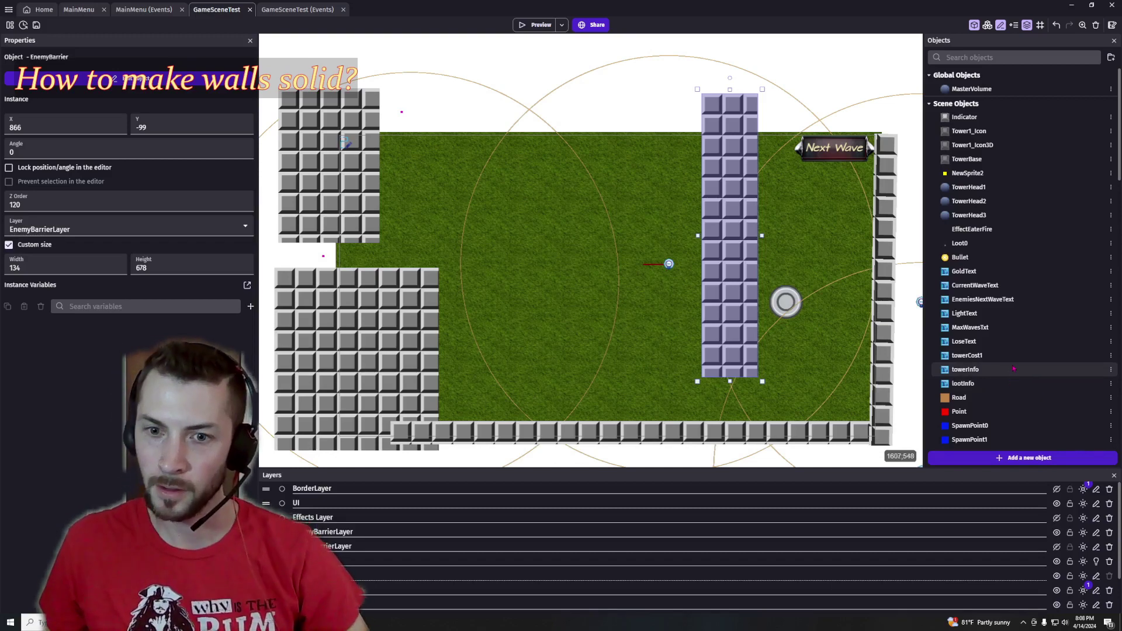
scroll(1014, 369, down, 10)
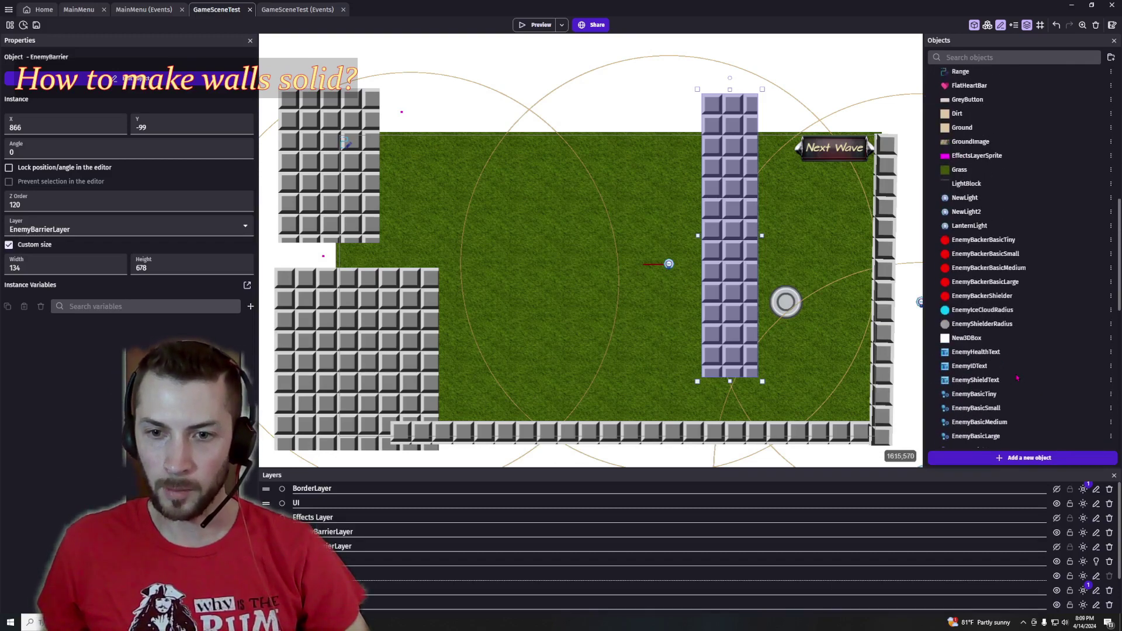
double_click(979, 422)
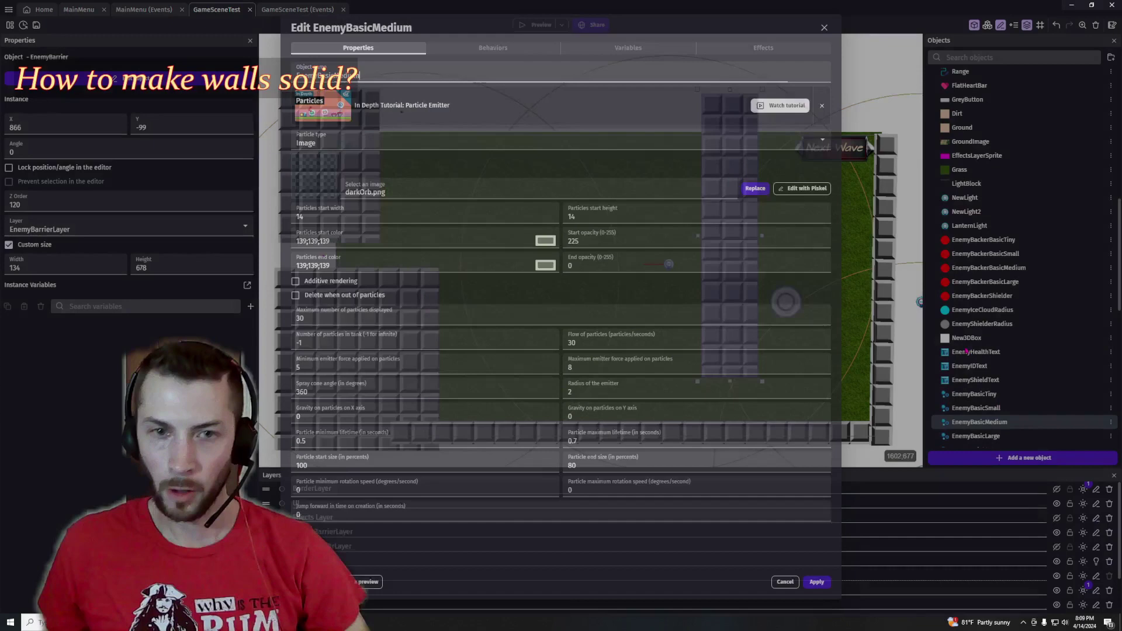
click(535, 46)
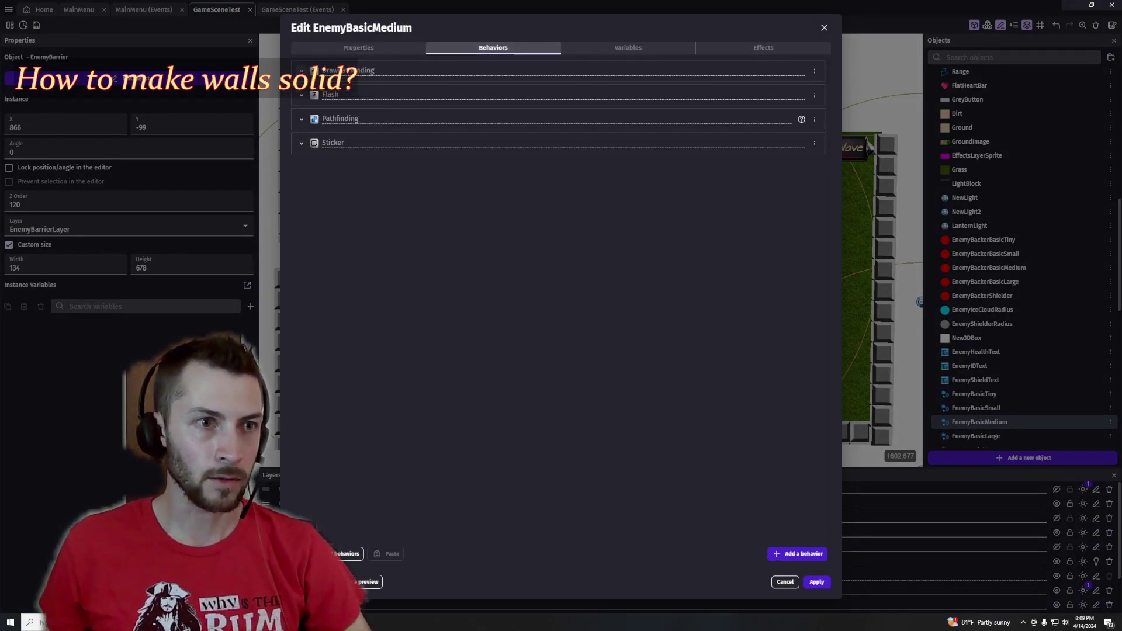
click(301, 71)
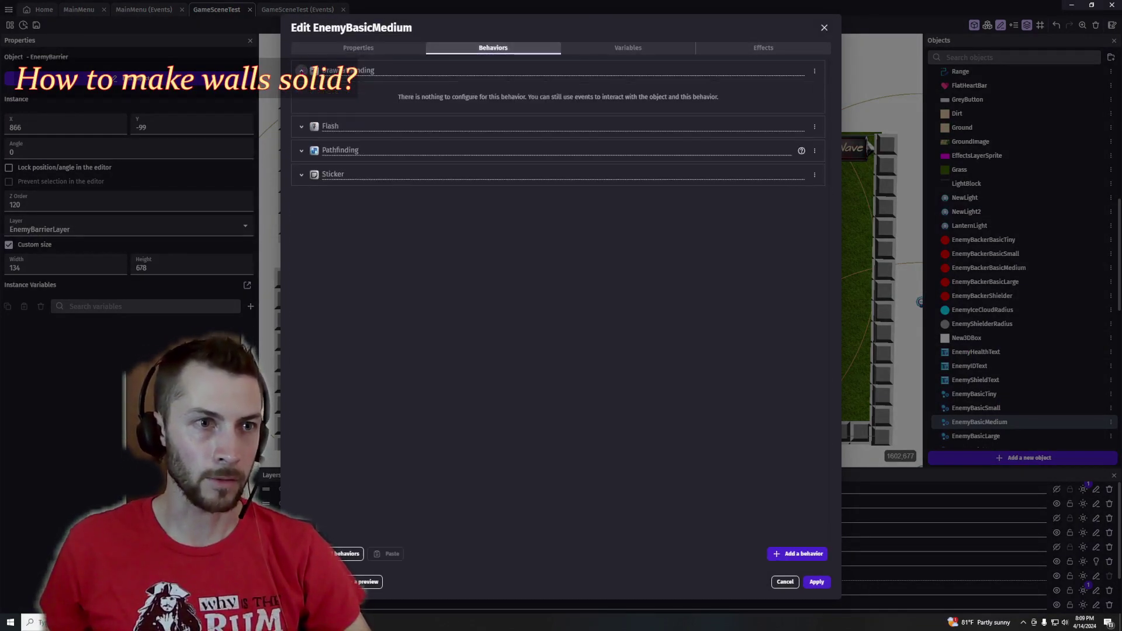
click(818, 582)
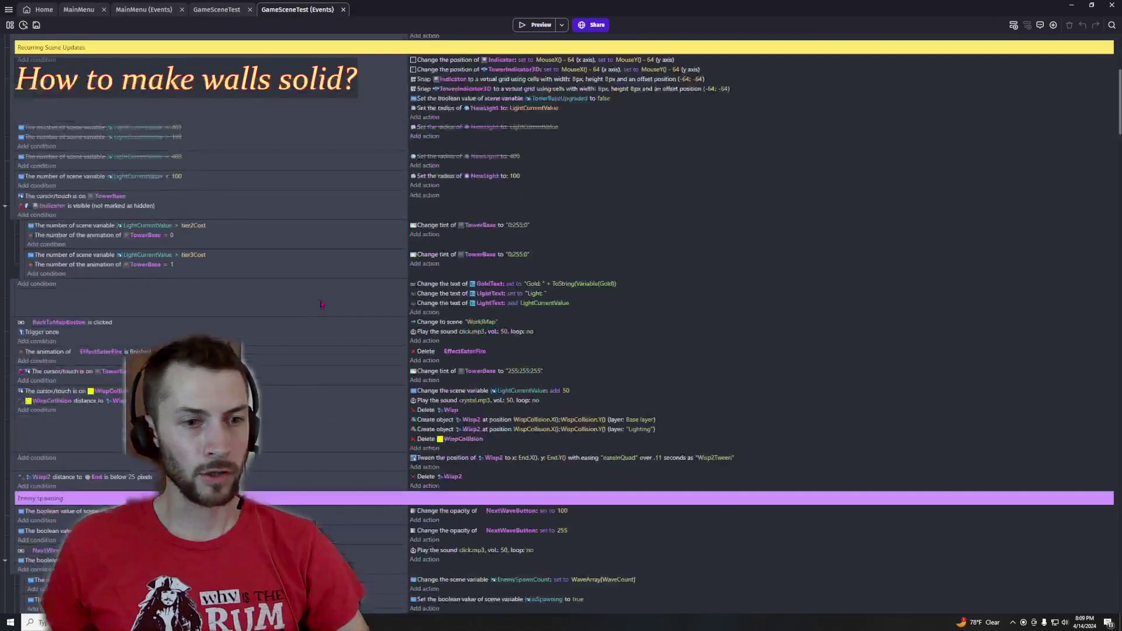
- In the event sheet, add a Draw pathfinding action with object EnemyBasicMedium and shape painter ShapePainter
click(281, 11)
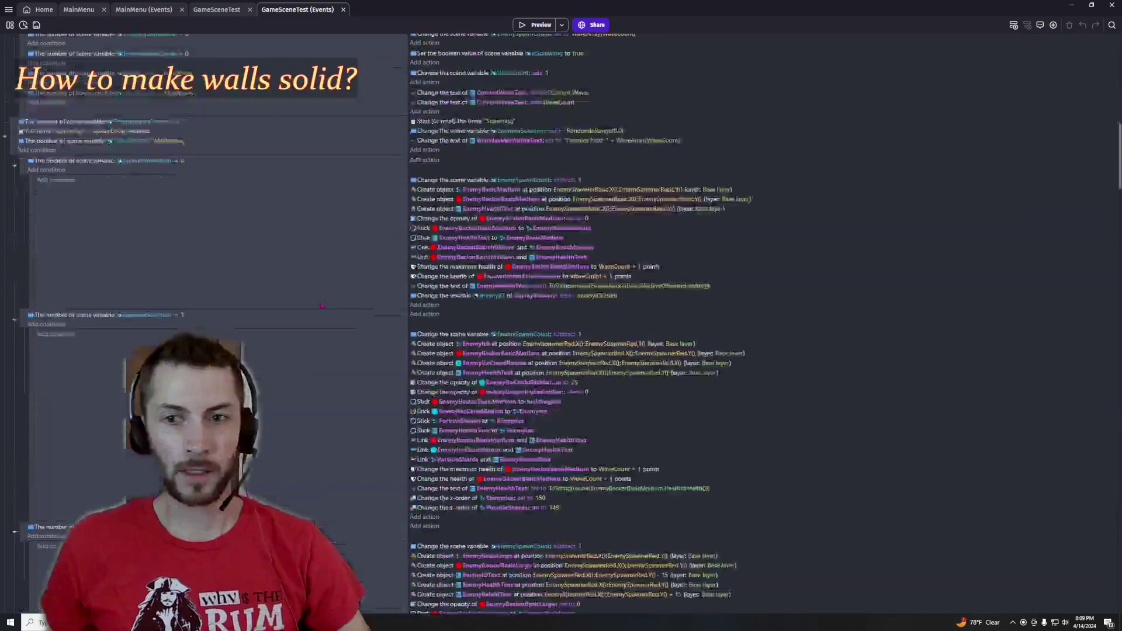
scroll(316, 298, down, 10)
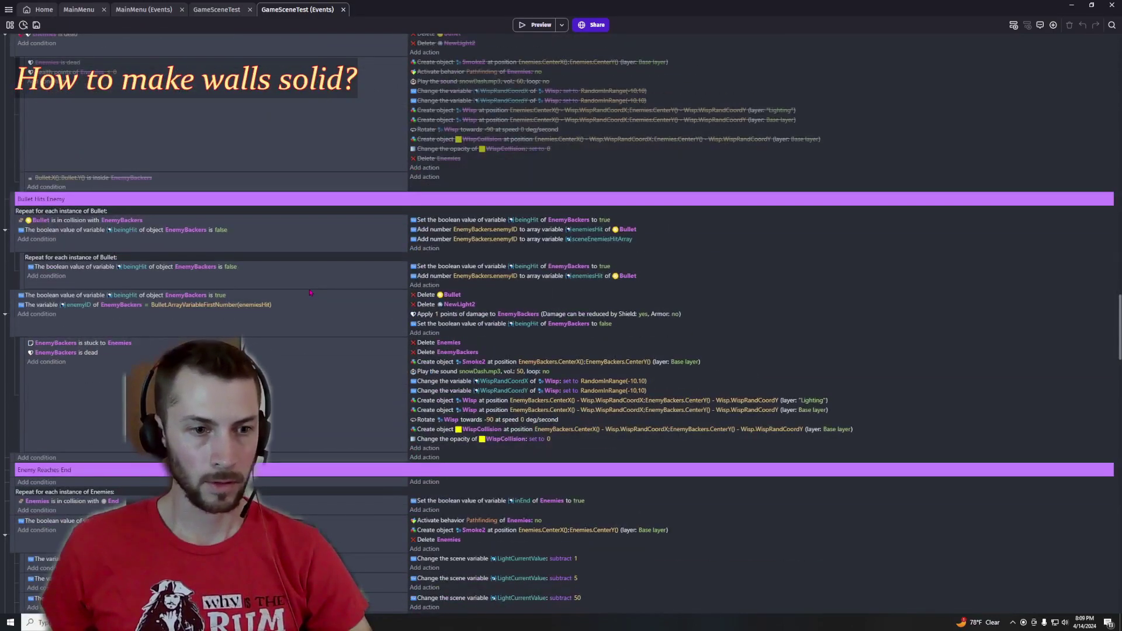
scroll(311, 292, down, 4)
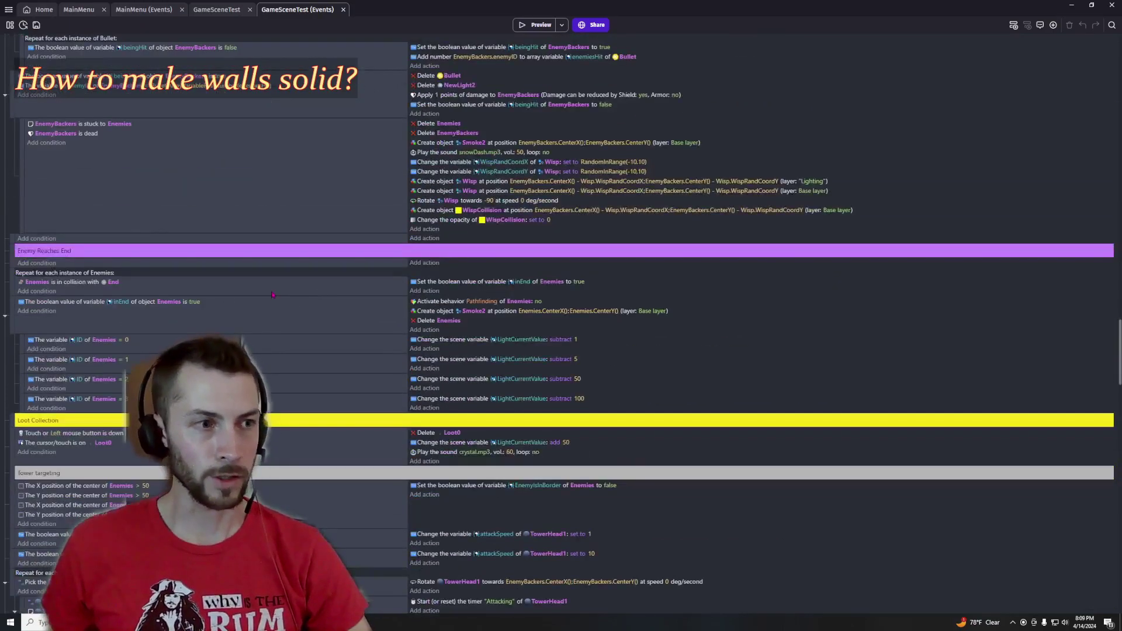
scroll(272, 294, down, 4)
click(427, 209)
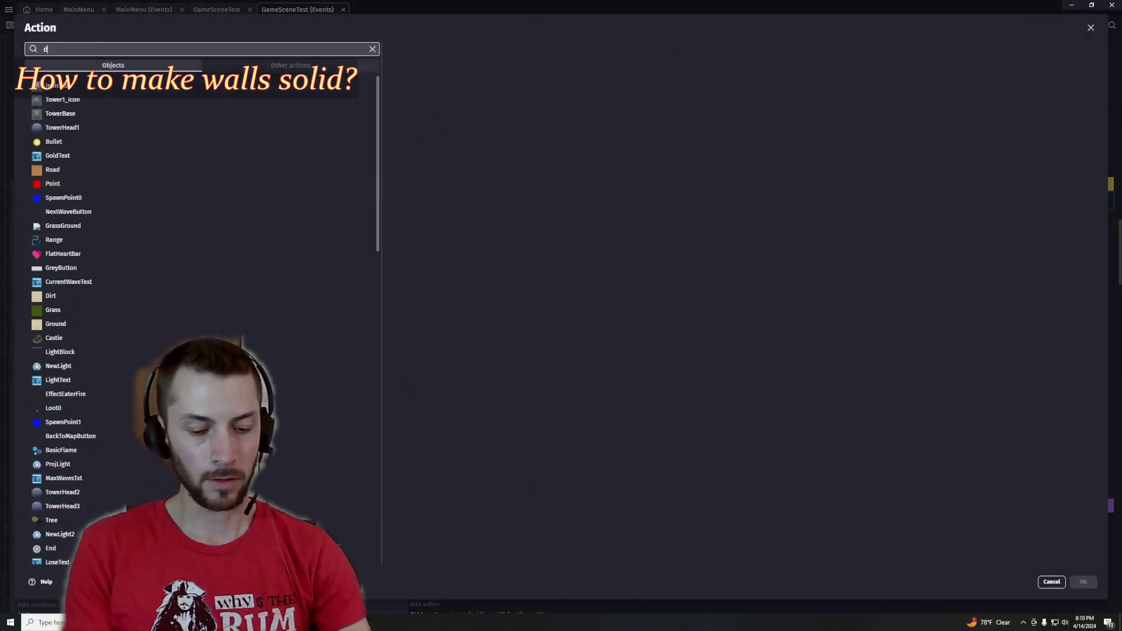
text(draw)
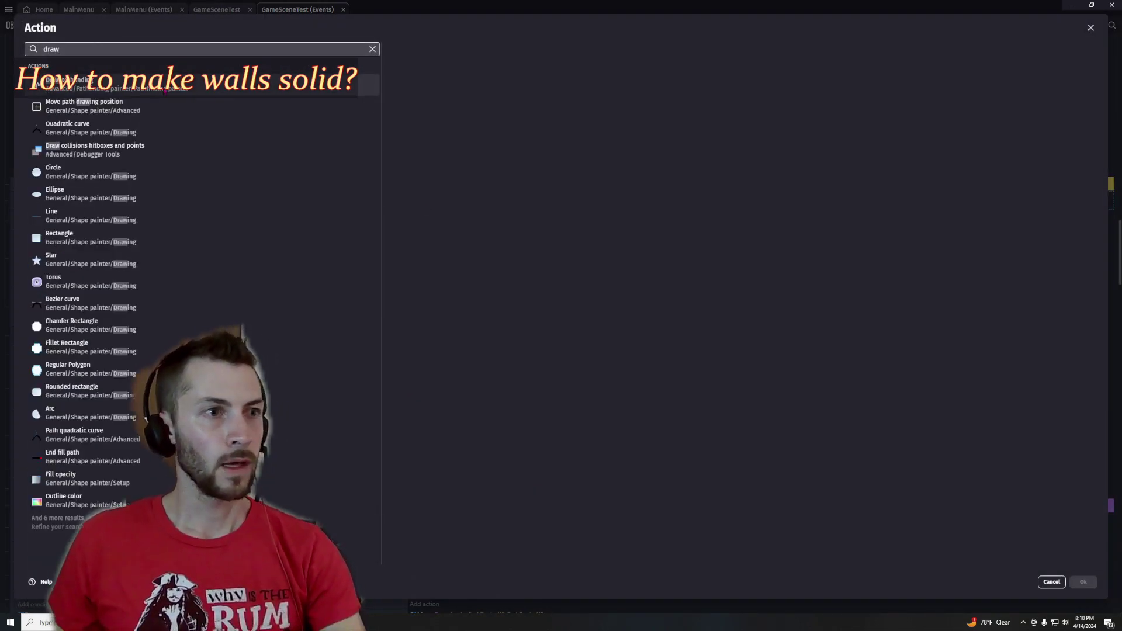
key(Return)
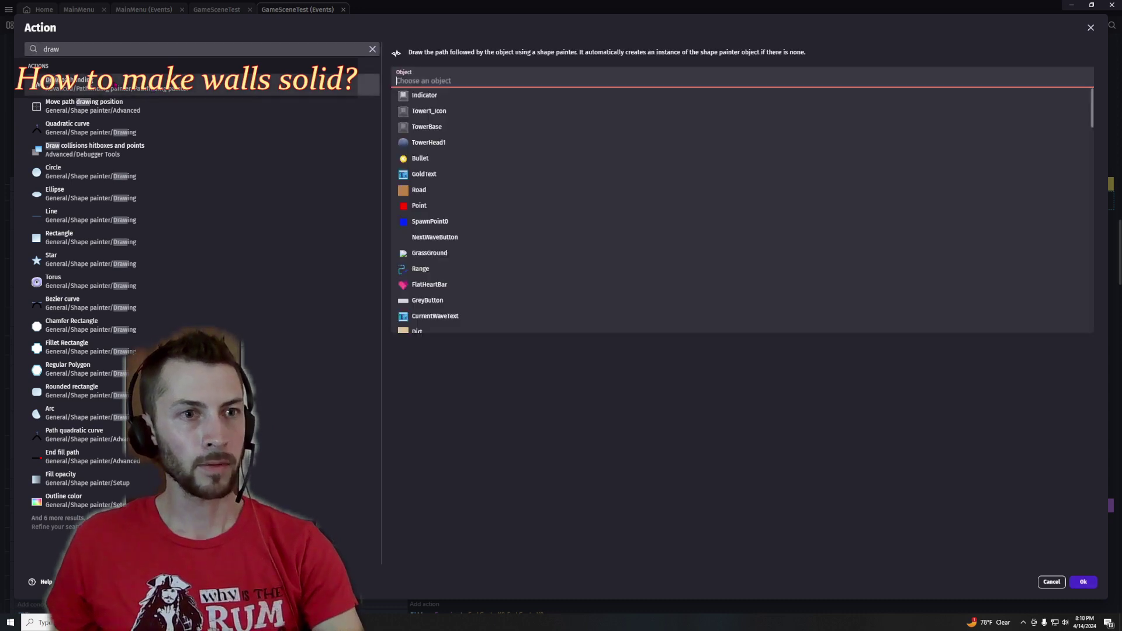
text(M)
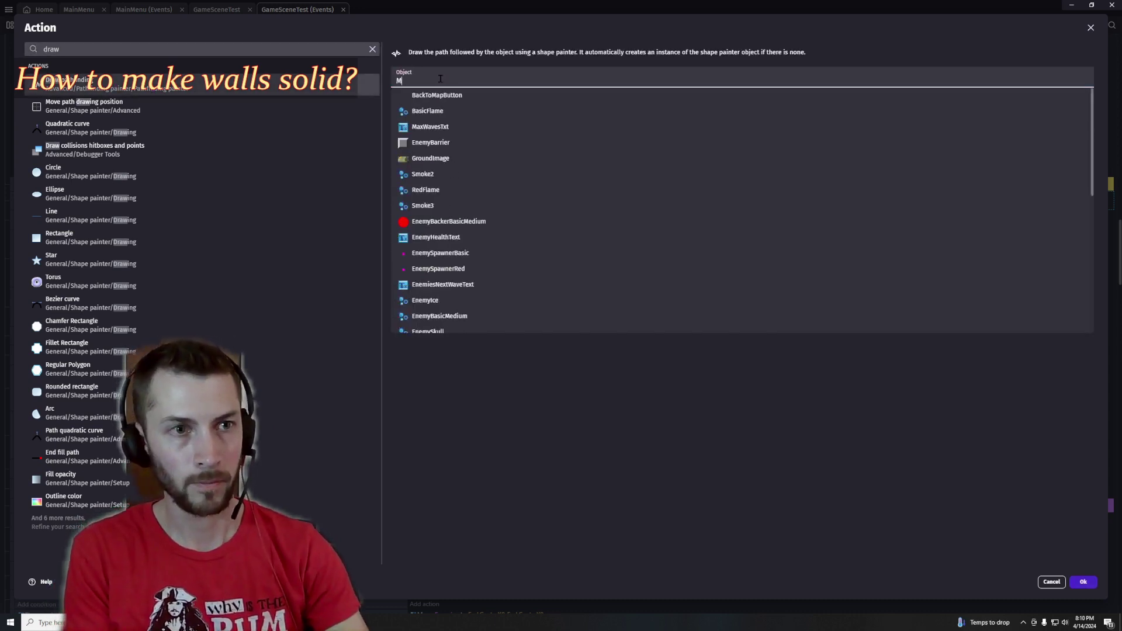
text(edium)
click(493, 114)
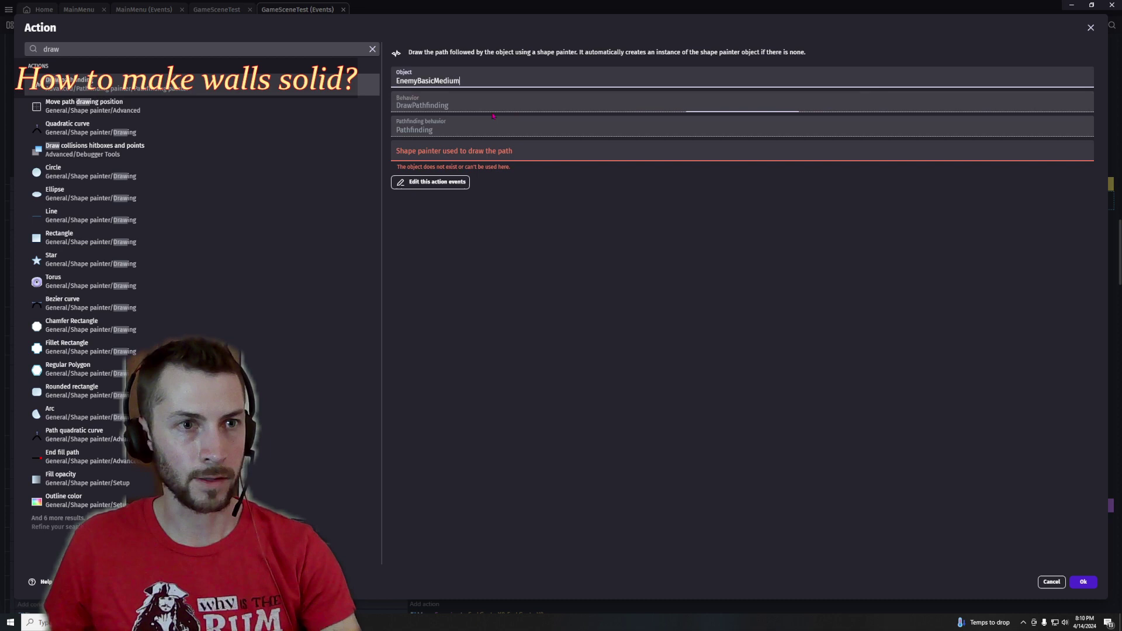
click(538, 154)
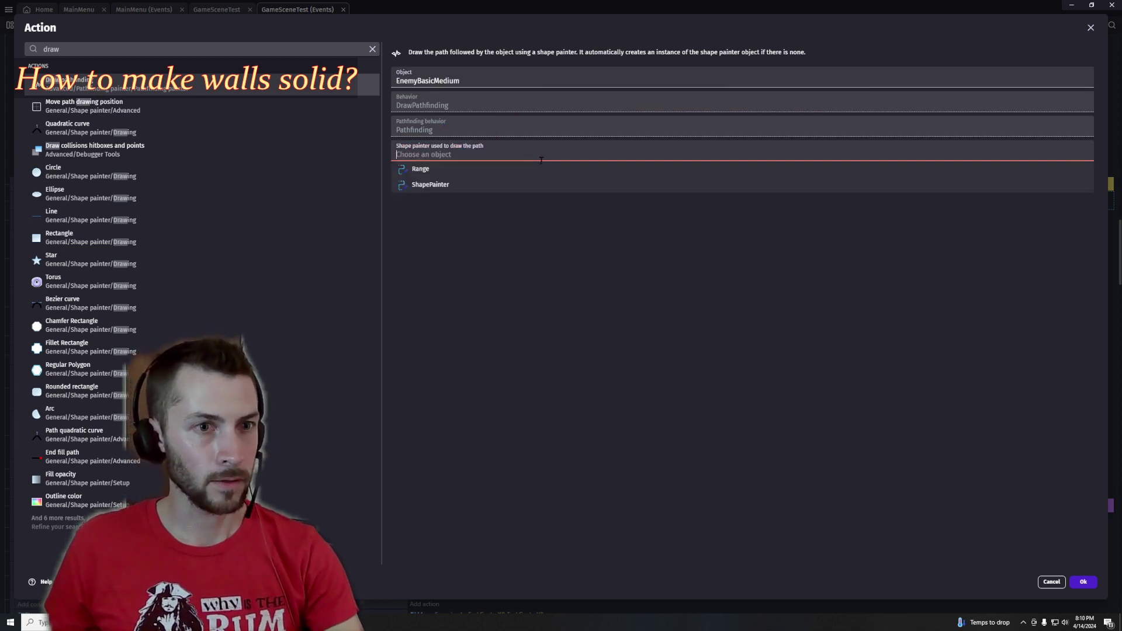
click(449, 186)
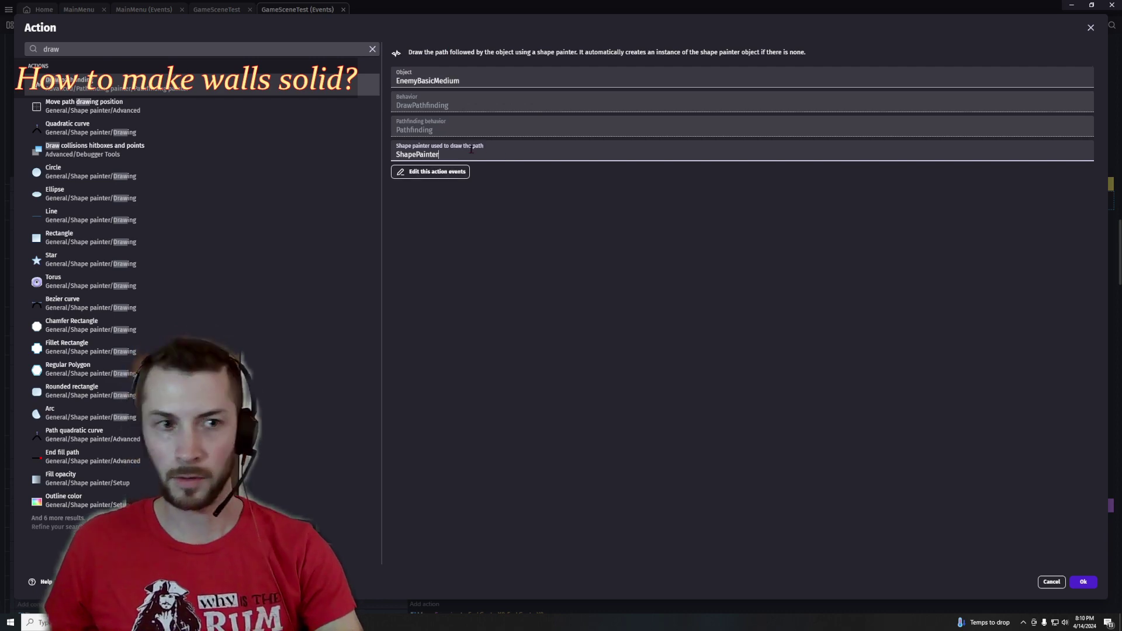
click(1083, 582)
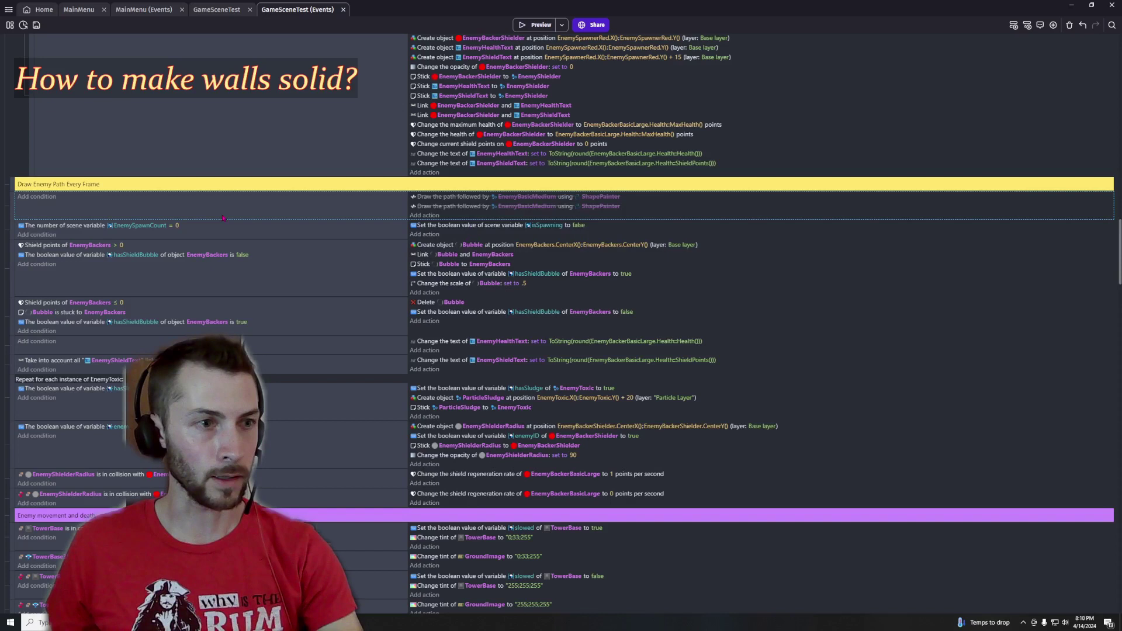
- Re-enable the disabled draw-path actions, delete the duplicate action, and start a game preview
right_click(13, 203)
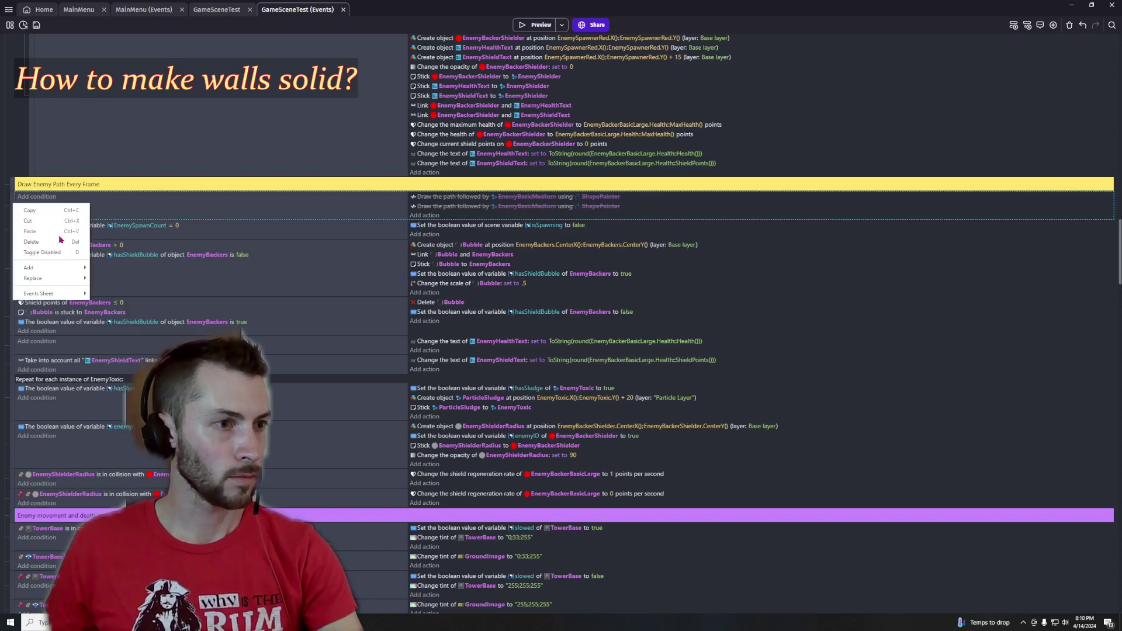
click(41, 255)
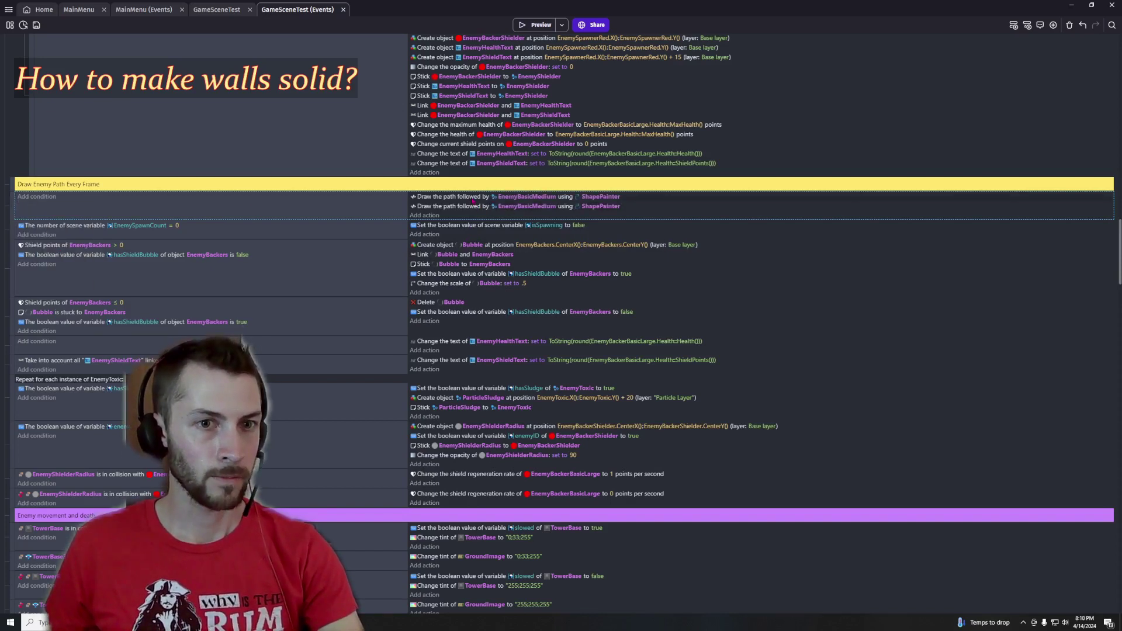
right_click(471, 197)
click(495, 232)
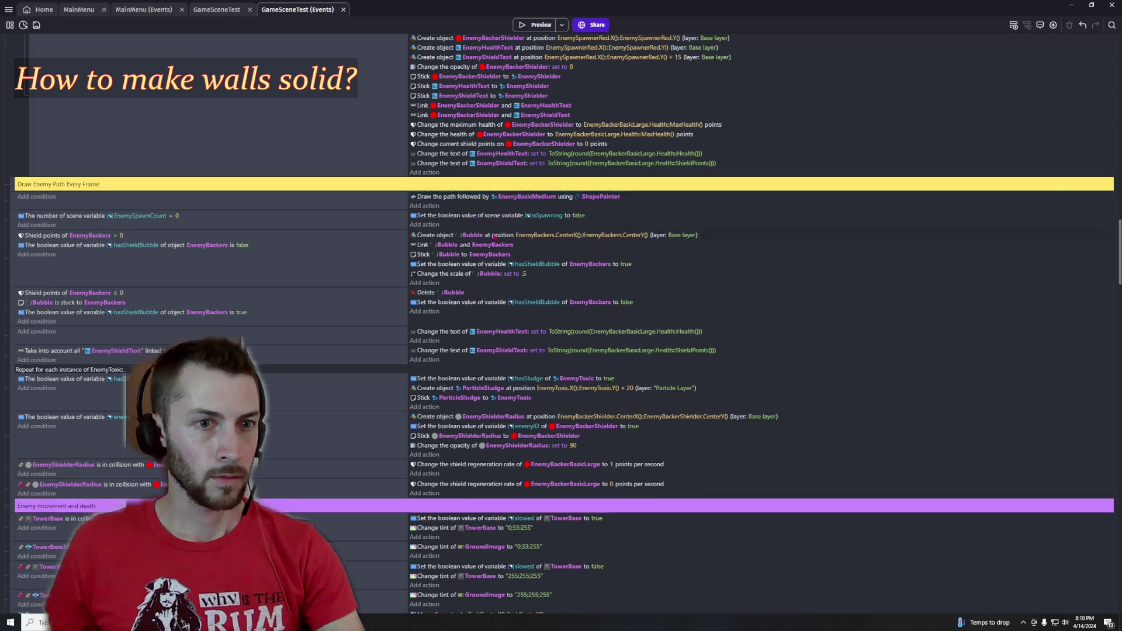
click(533, 26)
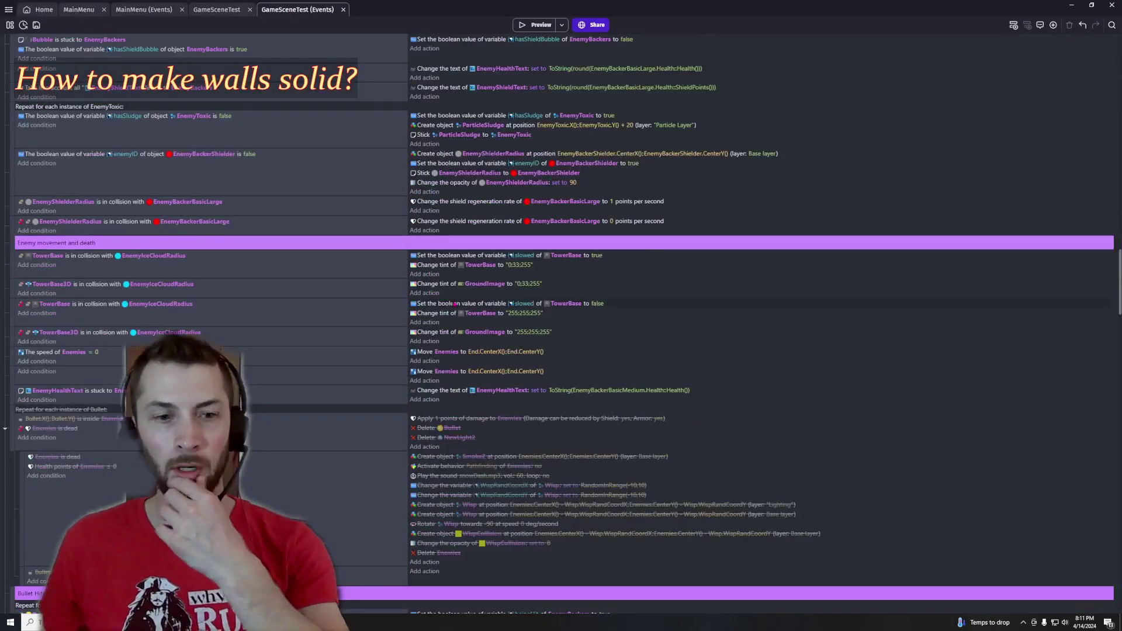
scroll(561, 316, down, 5)
scroll(444, 314, down, 5)
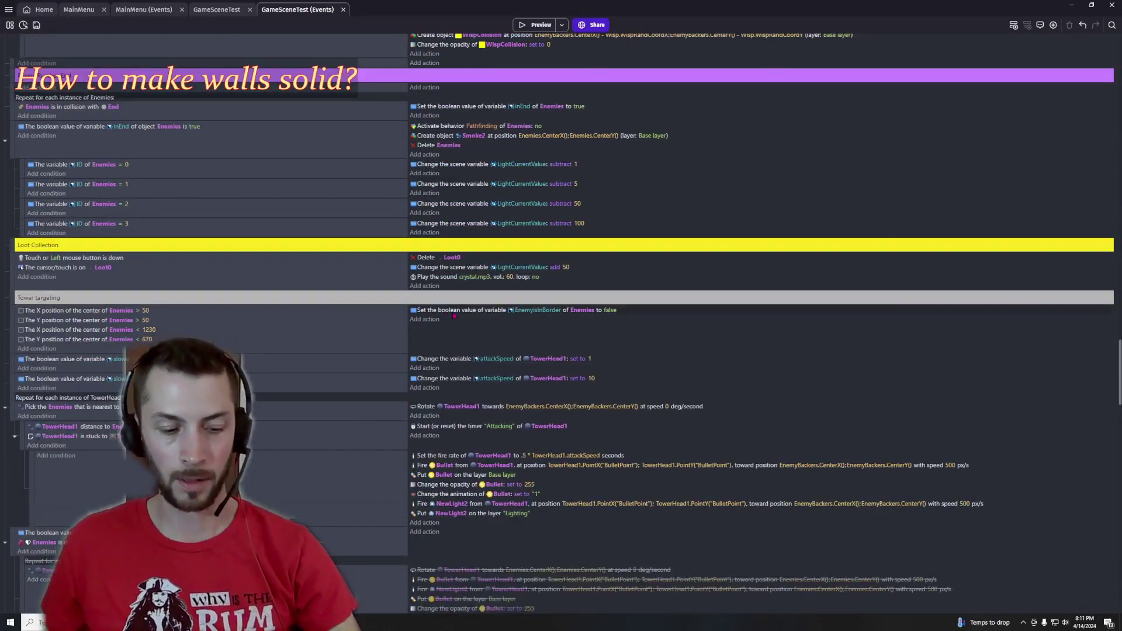
key(alt+Tab)
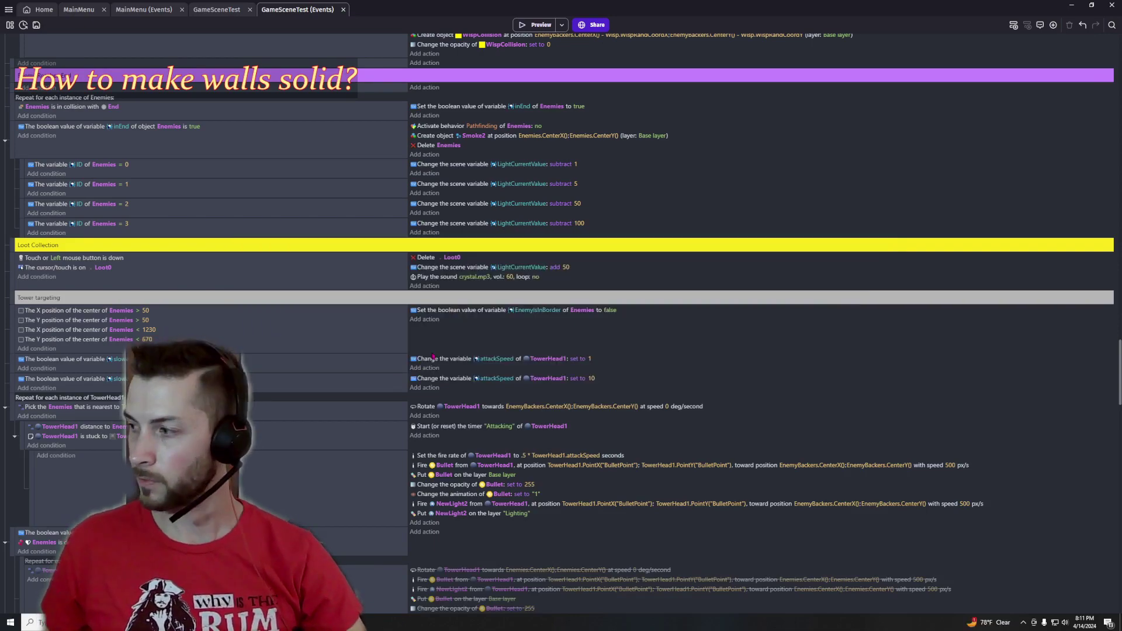
scroll(433, 357, down, 15)
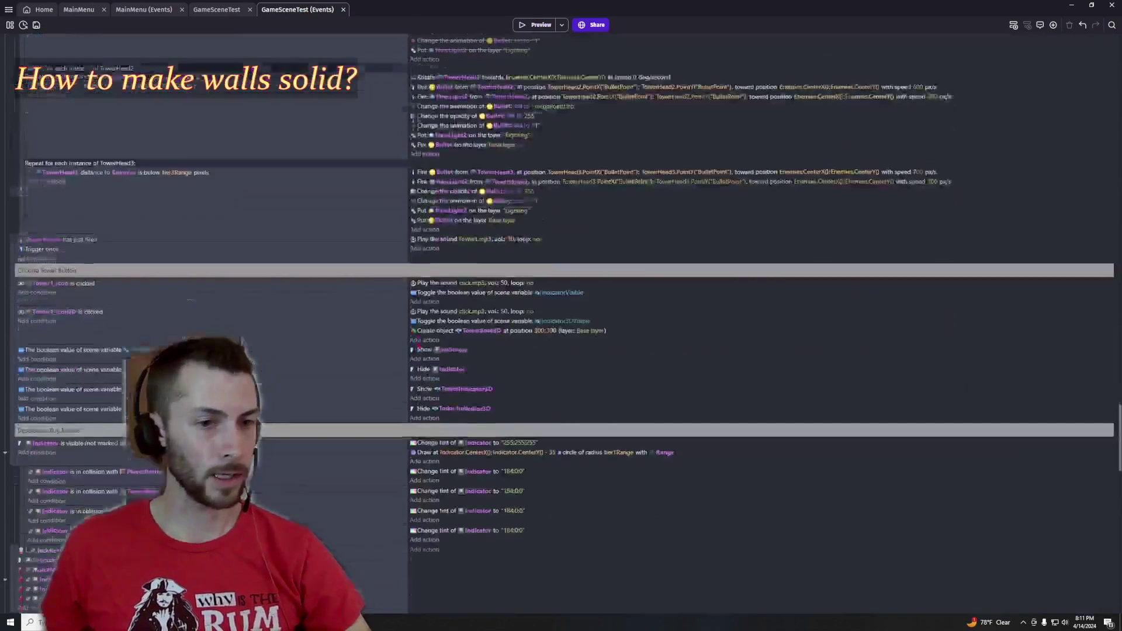
scroll(420, 352, down, 7)
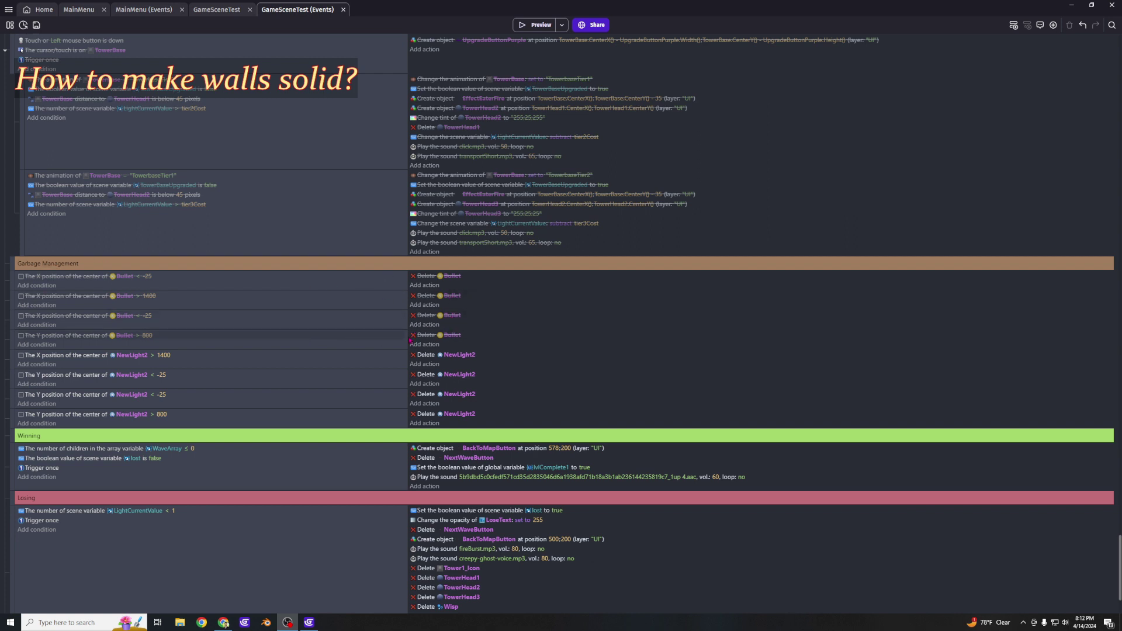
- Show the Bullet object's behaviors with the 100 px destroy-outside margin, then open its documentation
click(222, 11)
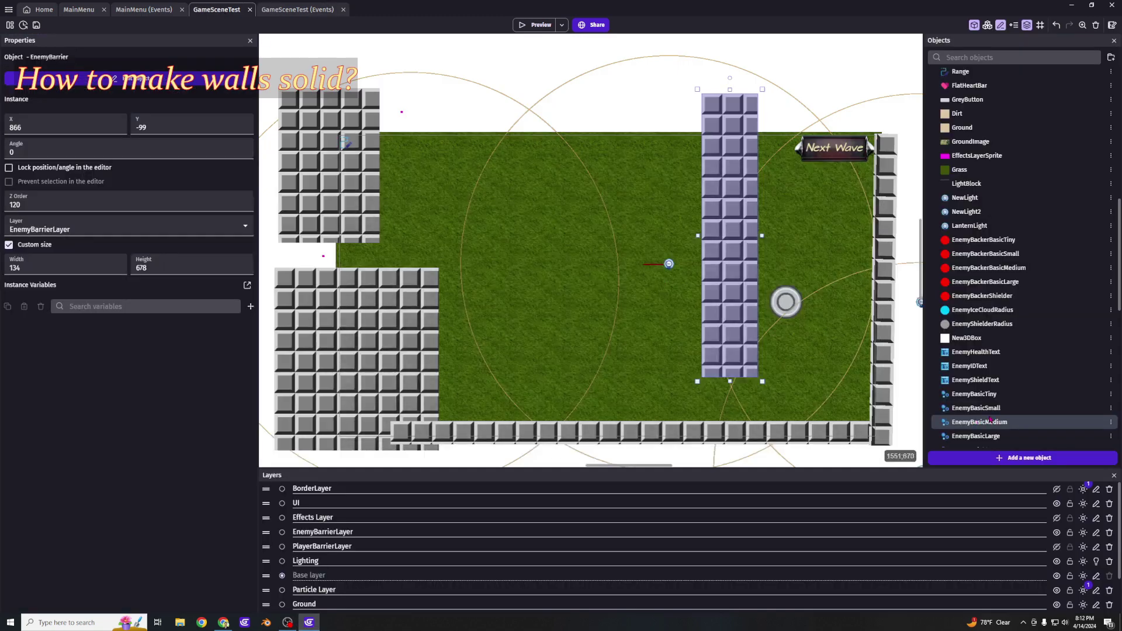
scroll(998, 189, up, 5)
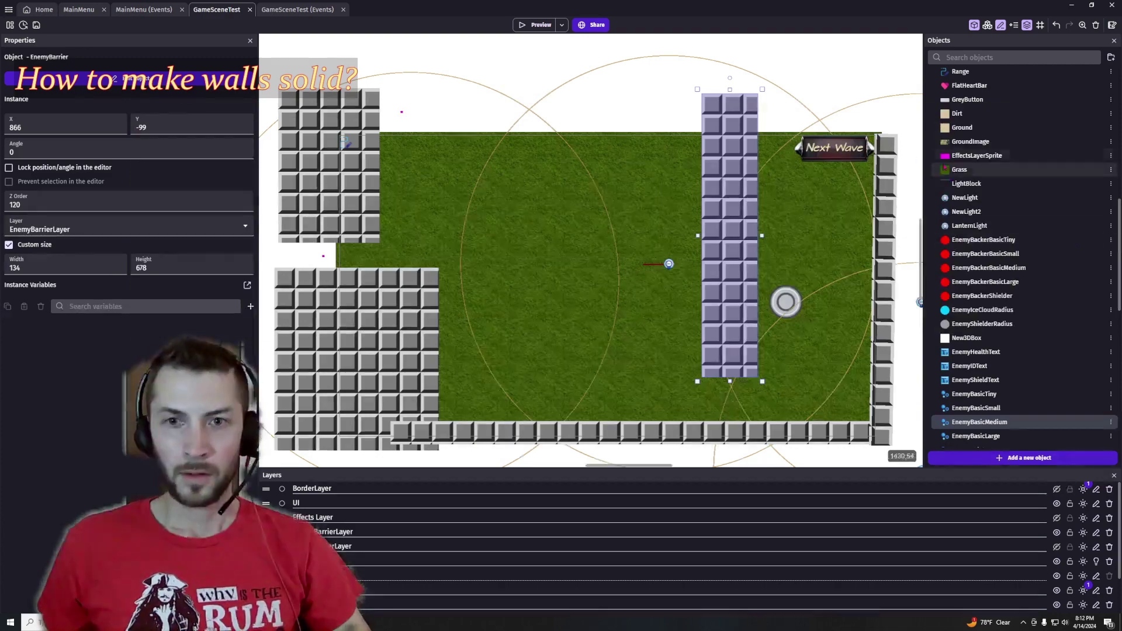
scroll(998, 193, up, 5)
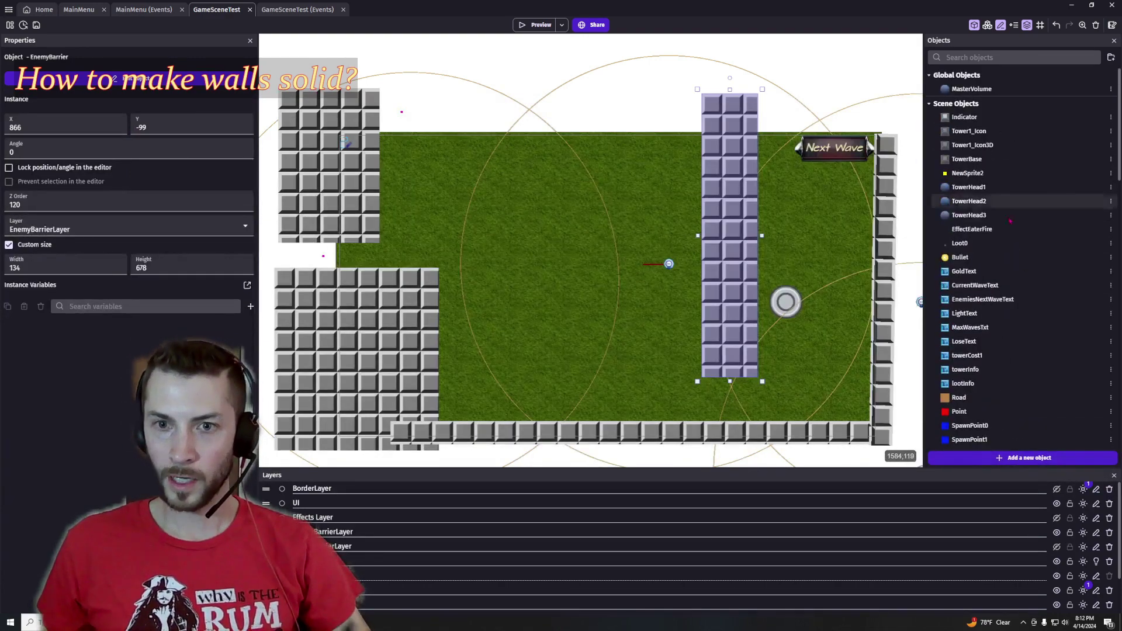
double_click(990, 257)
click(493, 48)
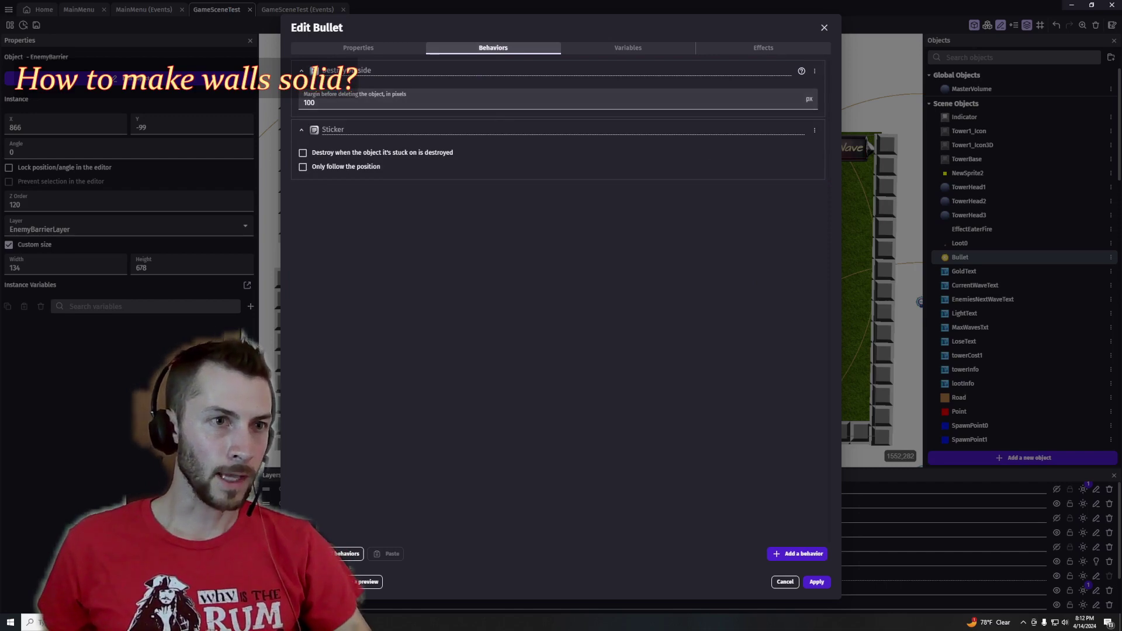
click(302, 70)
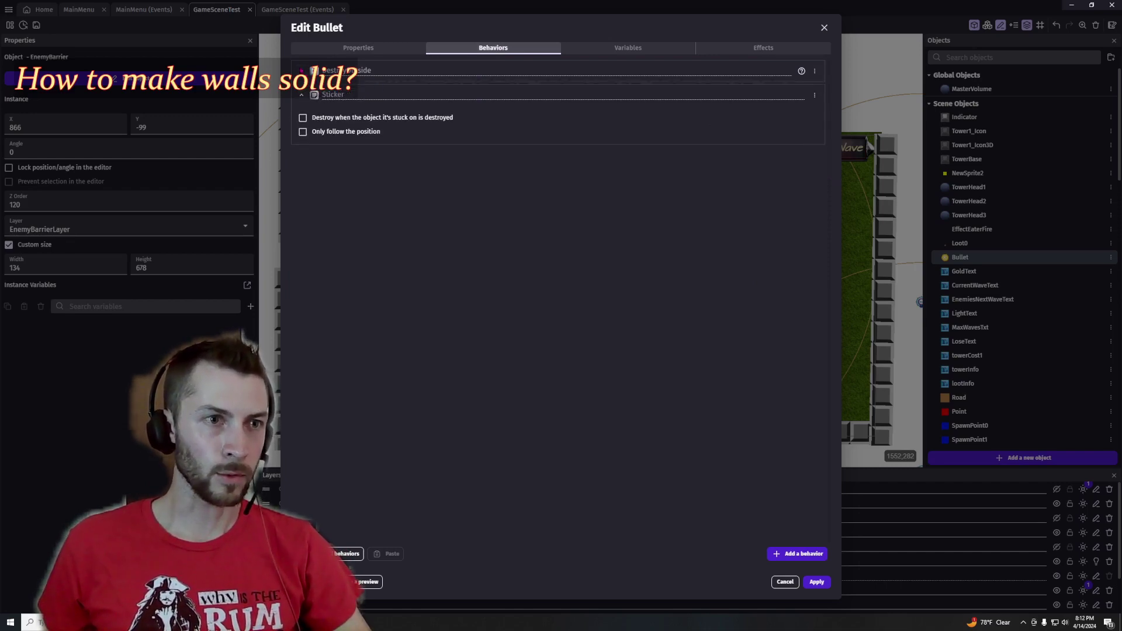
click(301, 71)
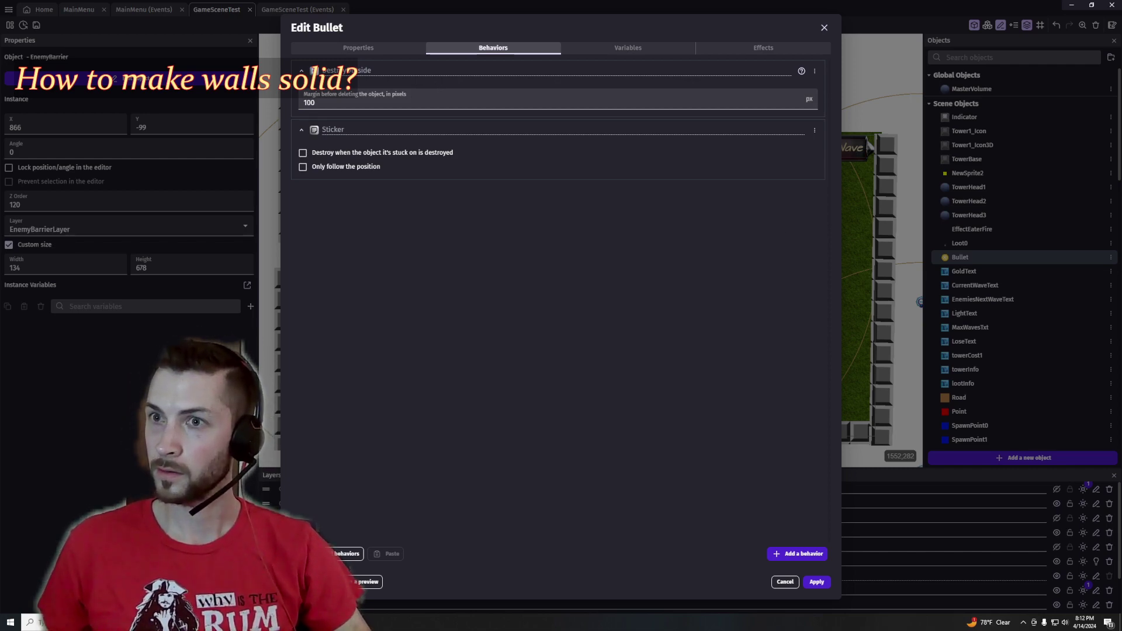
click(801, 71)
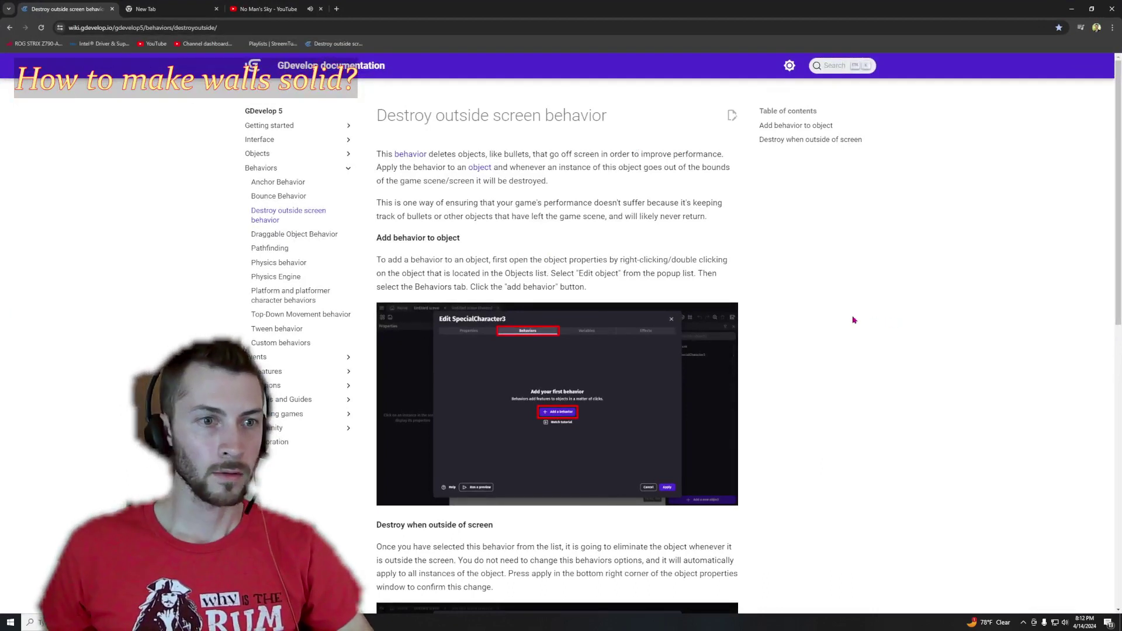
- Scroll through the Destroy outside screen documentation, then go back to GDevelop's Bullet editor
scroll(850, 319, down, 1)
scroll(850, 319, down, 2)
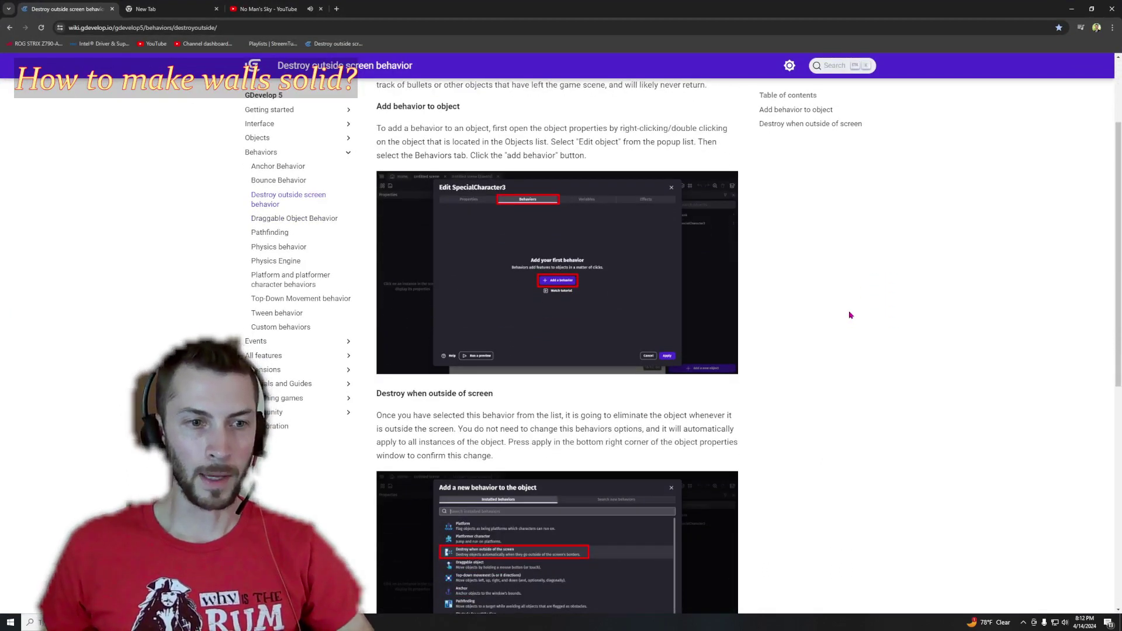
scroll(848, 318, up, 2)
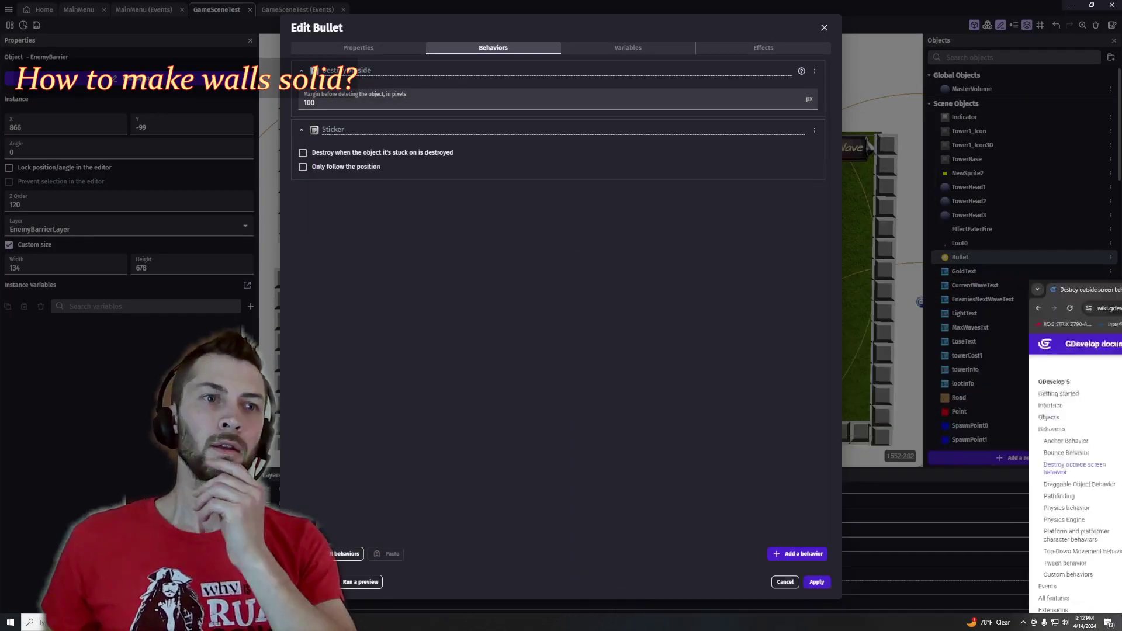
click(1072, 9)
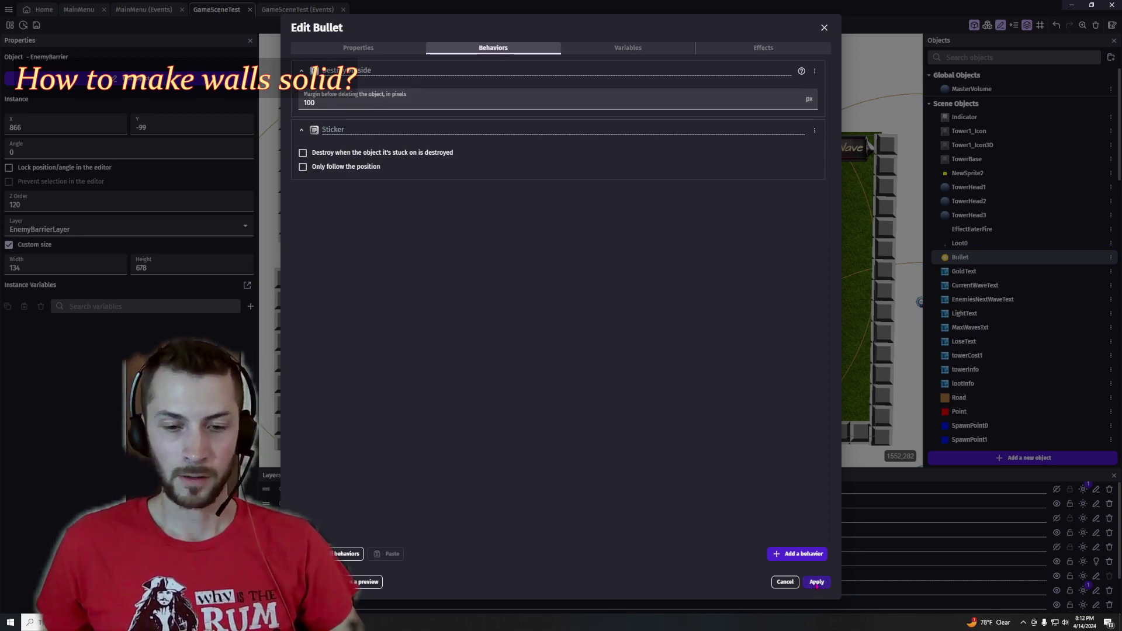
- Apply the Edit Bullet dialog to close it and return to the scene
click(816, 583)
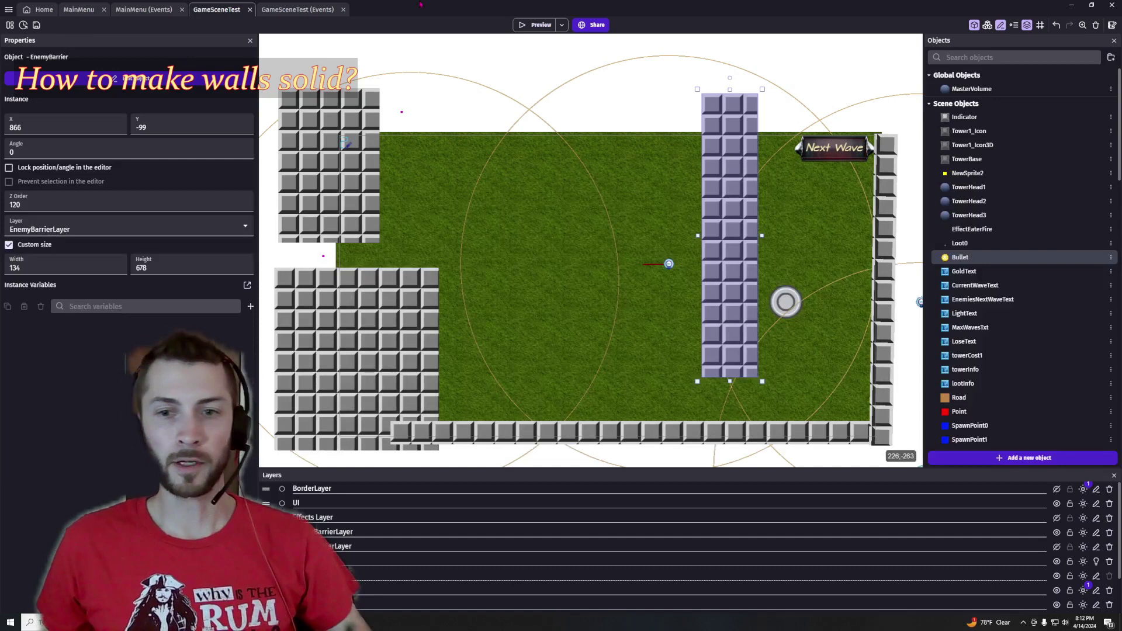